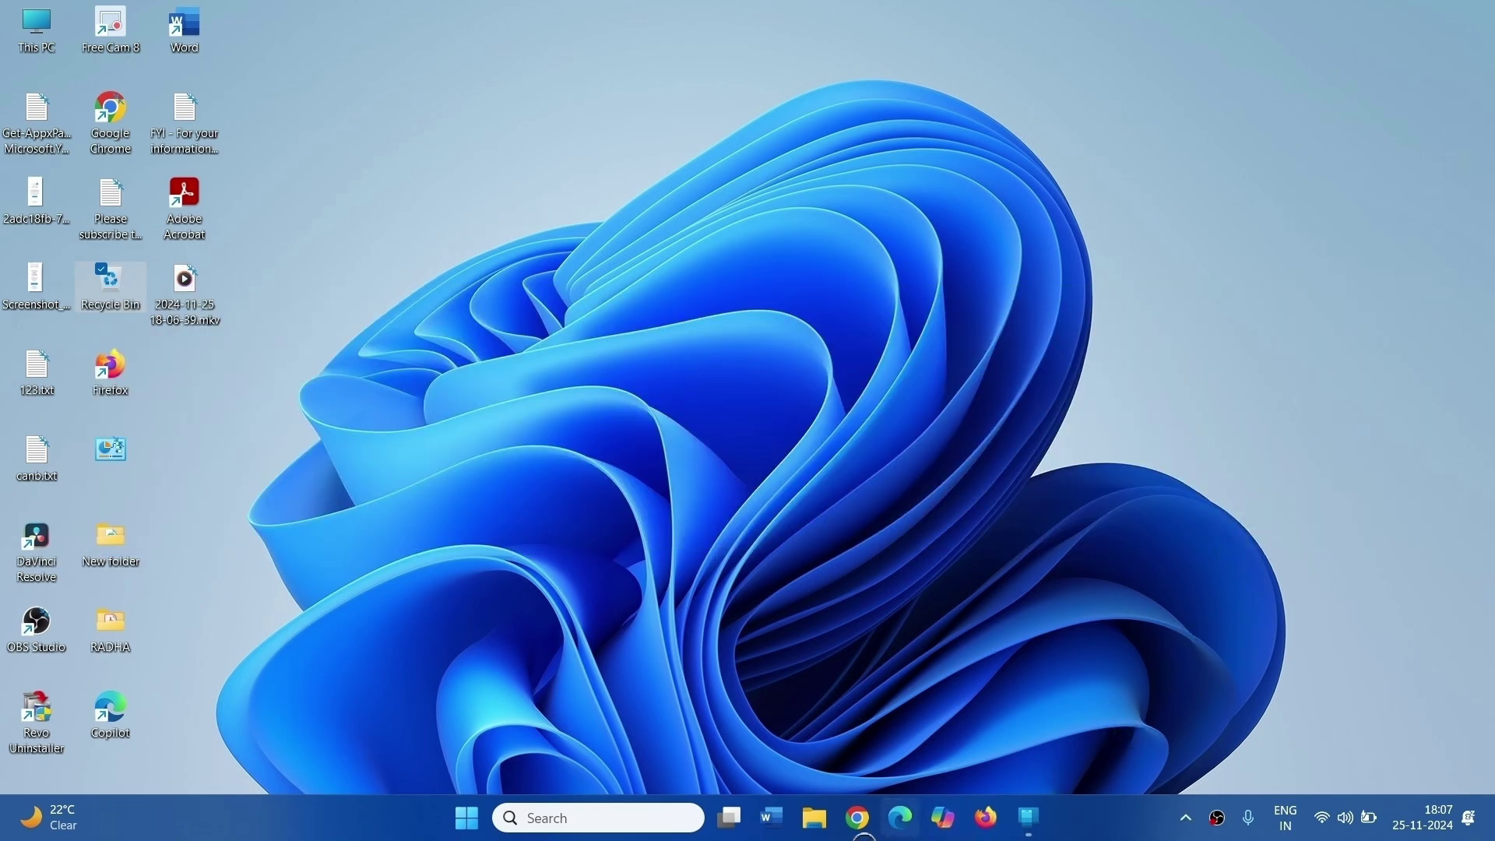
Open Phone Link and its phone-screen window, then dismiss the error window
left_click(1028, 818)
mouse_move(45, 93)
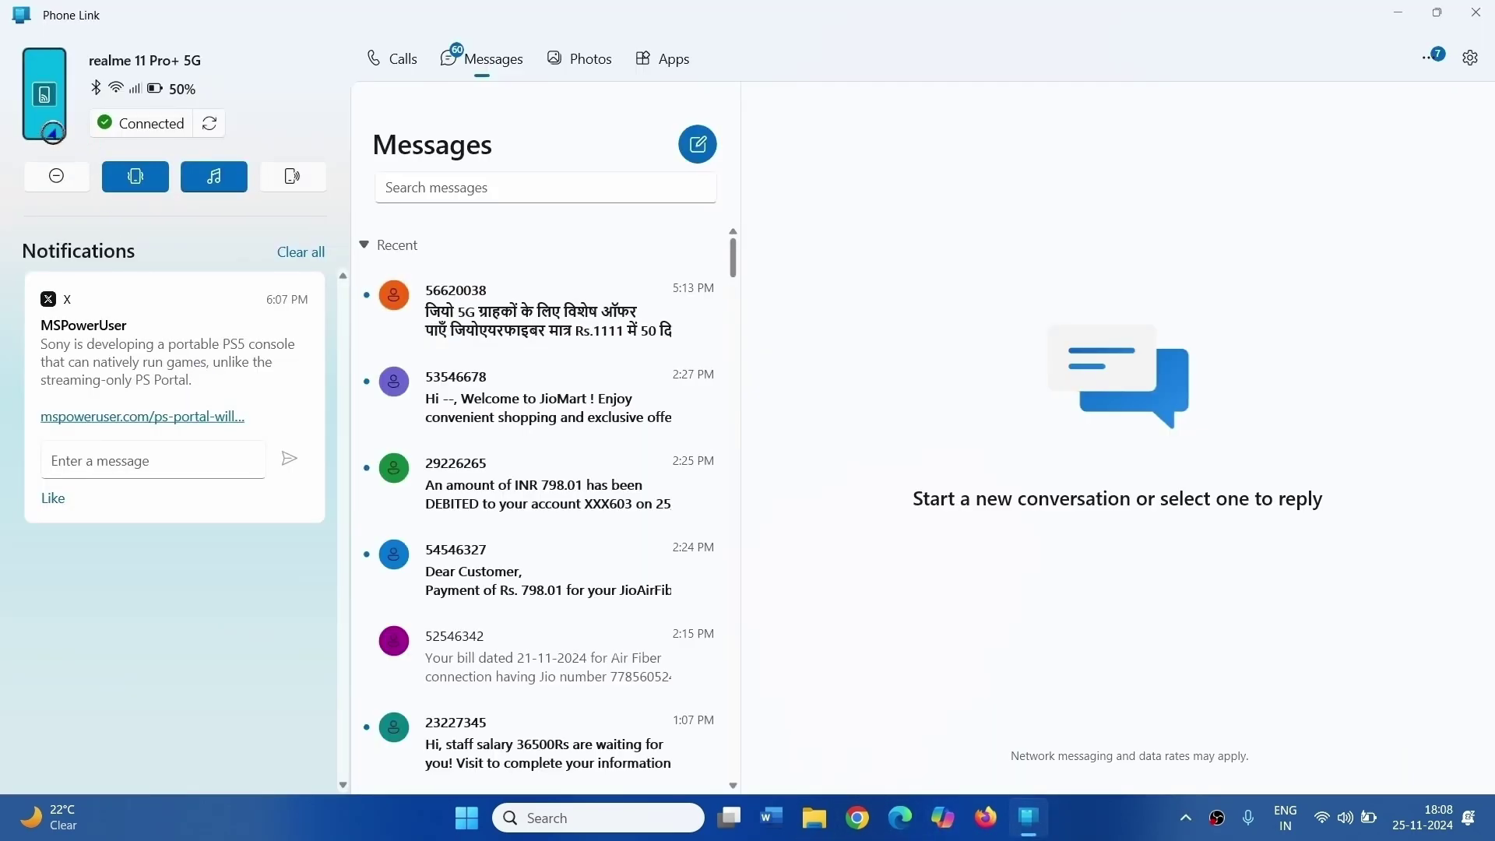
left_click(45, 126)
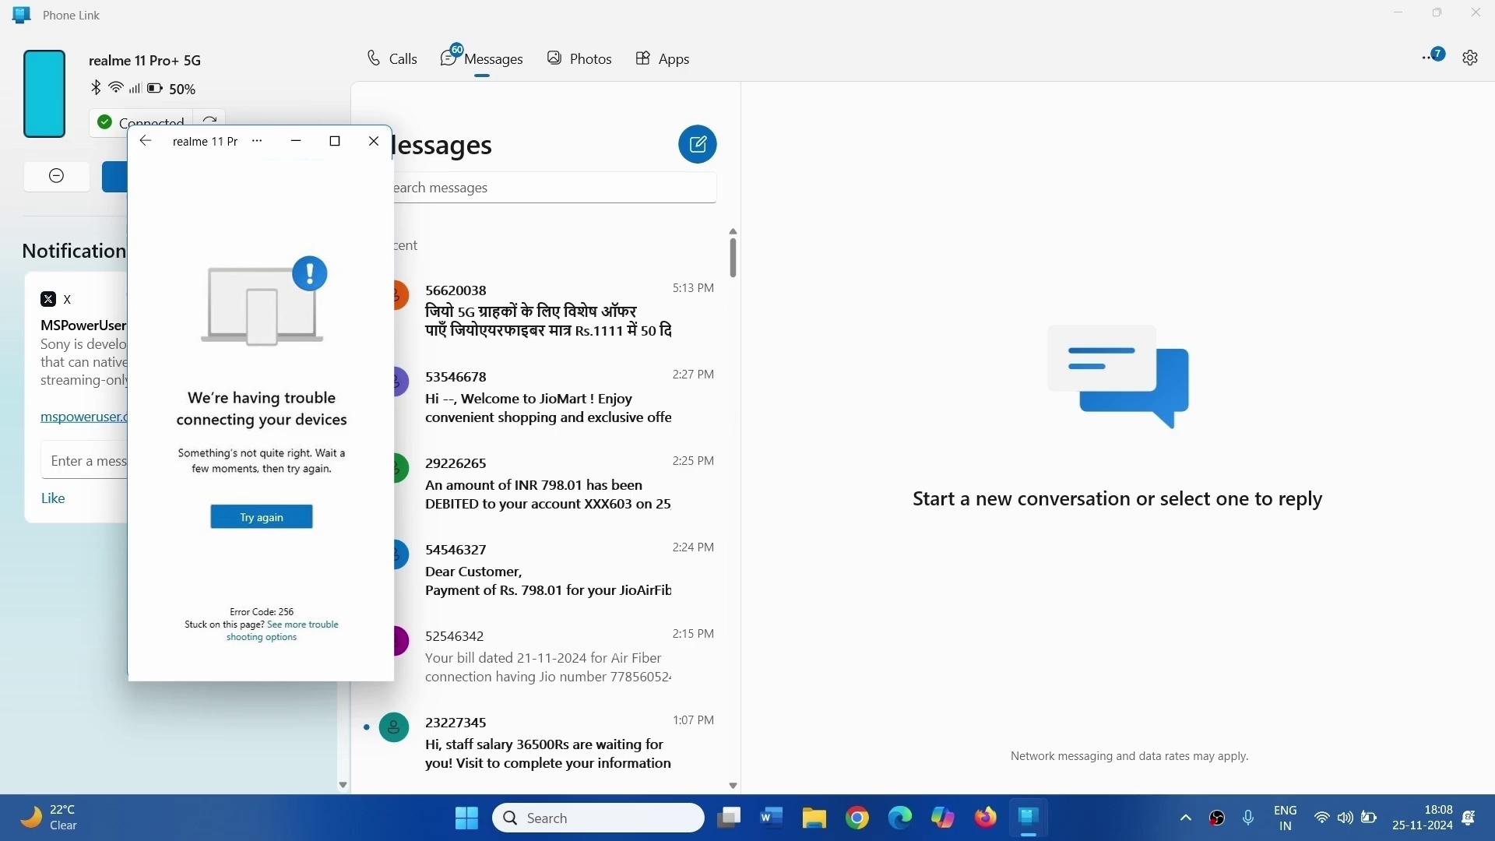
left_click(369, 140)
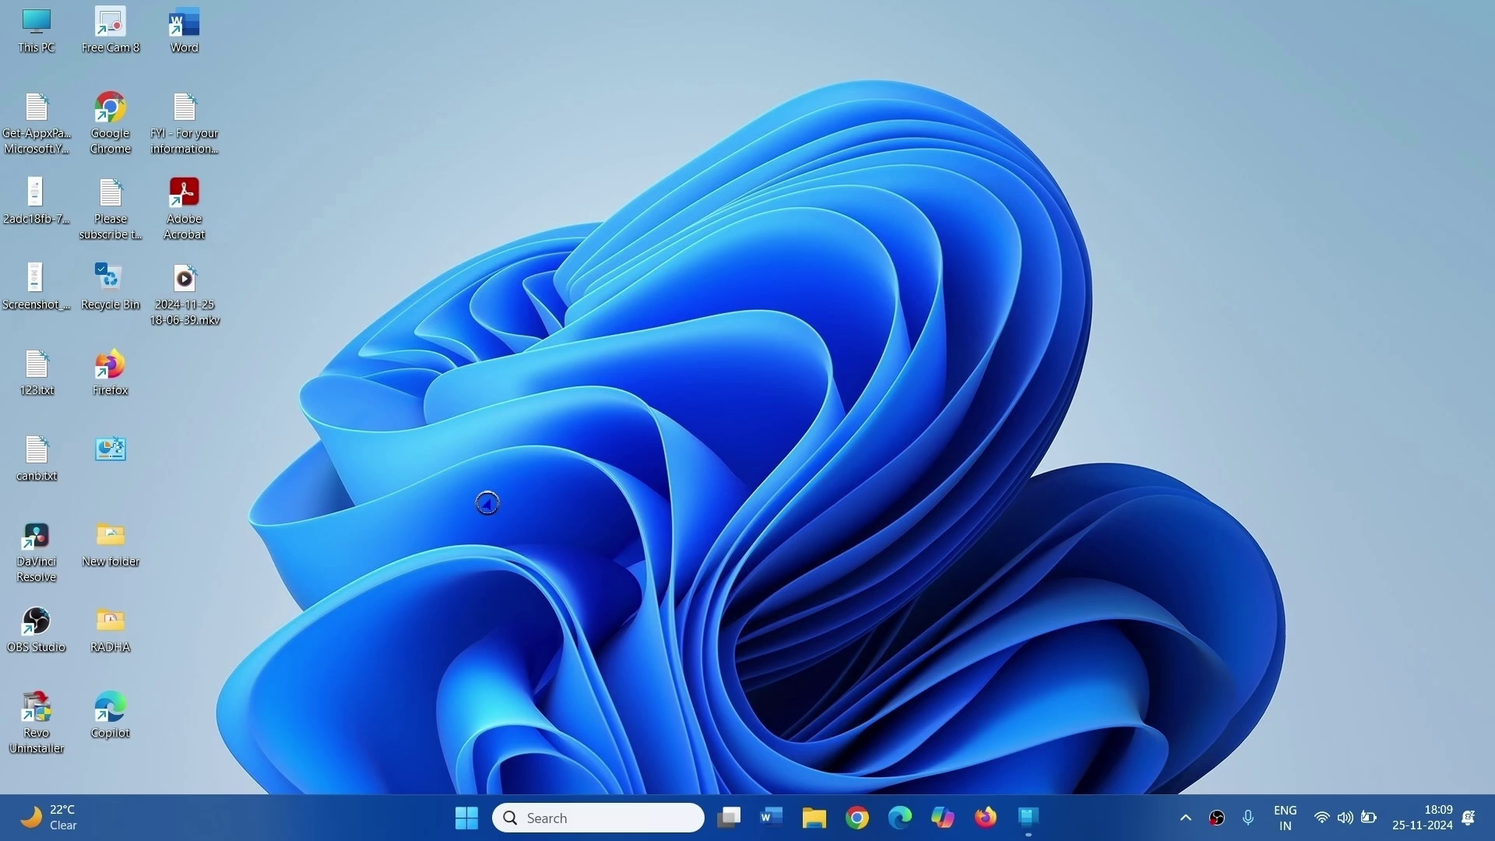
Launch Settings and go to System > System components
left_click(466, 817)
left_click(515, 246)
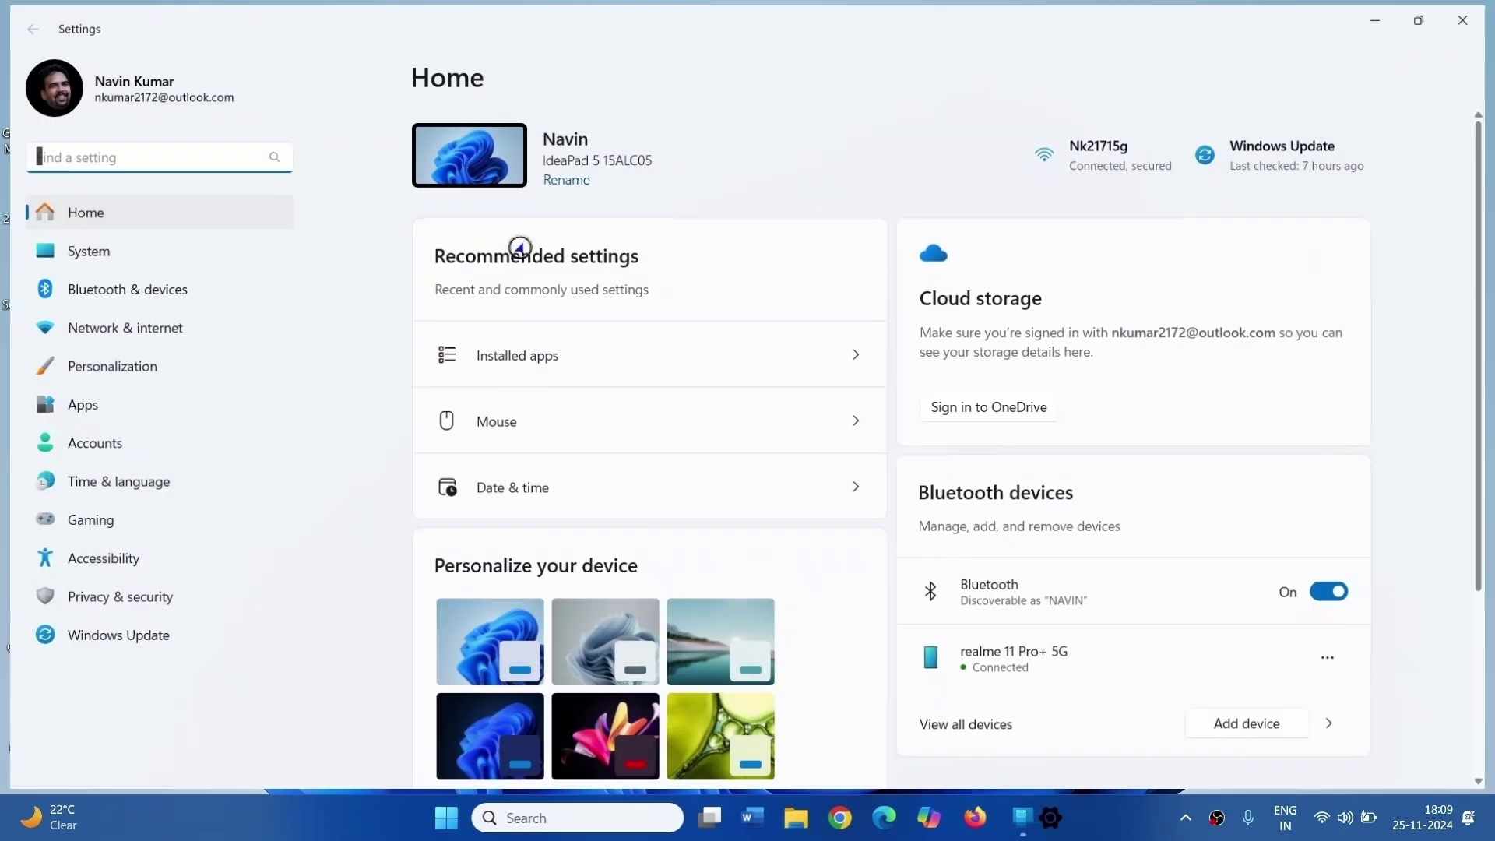
left_click(48, 253)
scroll(623, 584, "down", 5)
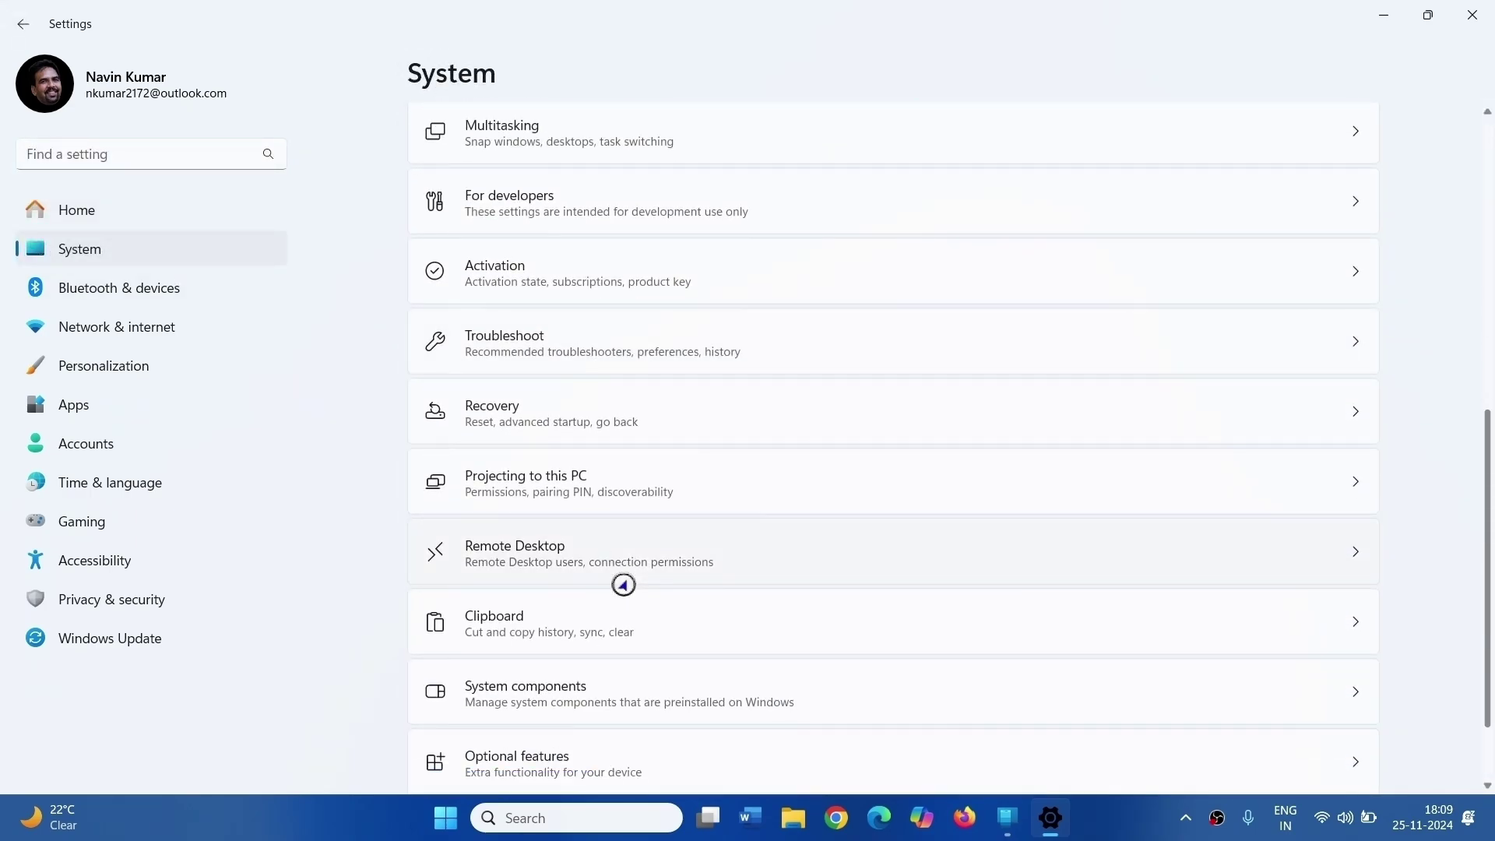
scroll(623, 584, "down", 1)
scroll(621, 586, "down", 1)
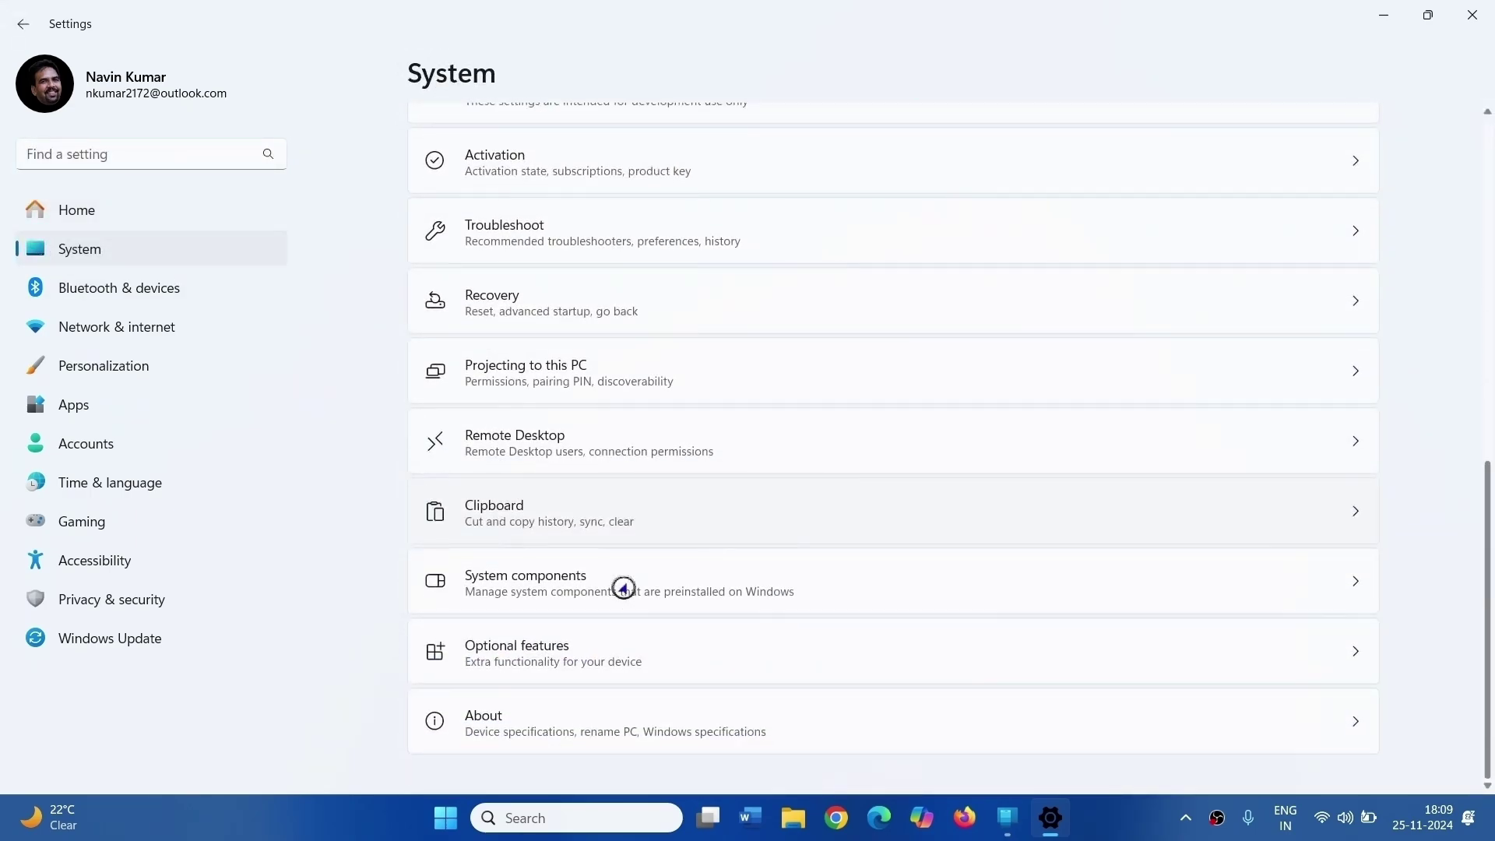
left_click(547, 594)
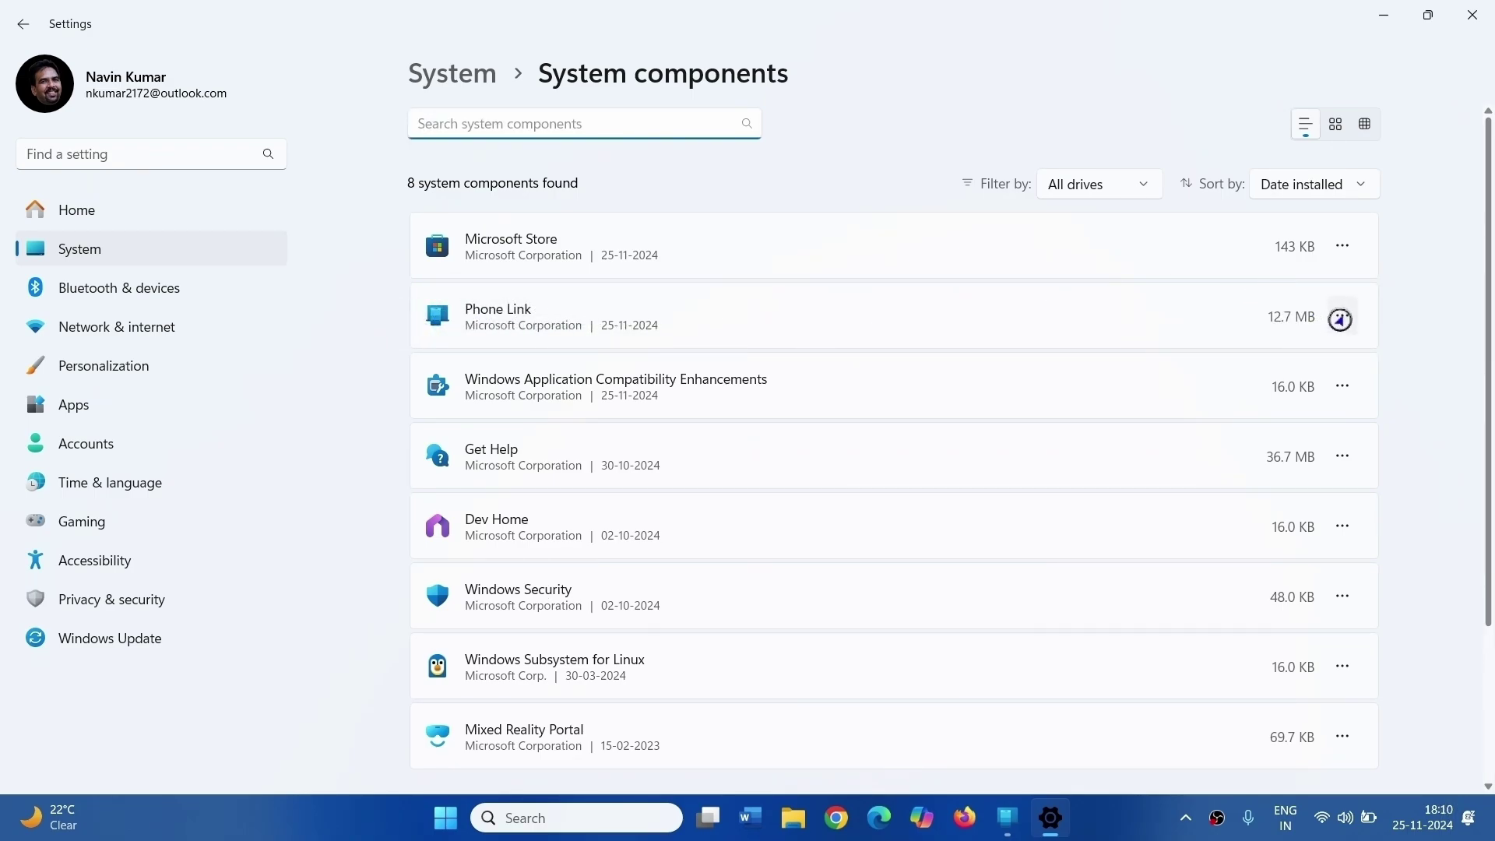
Repair Phone Link from its Advanced options page
left_click(1339, 318)
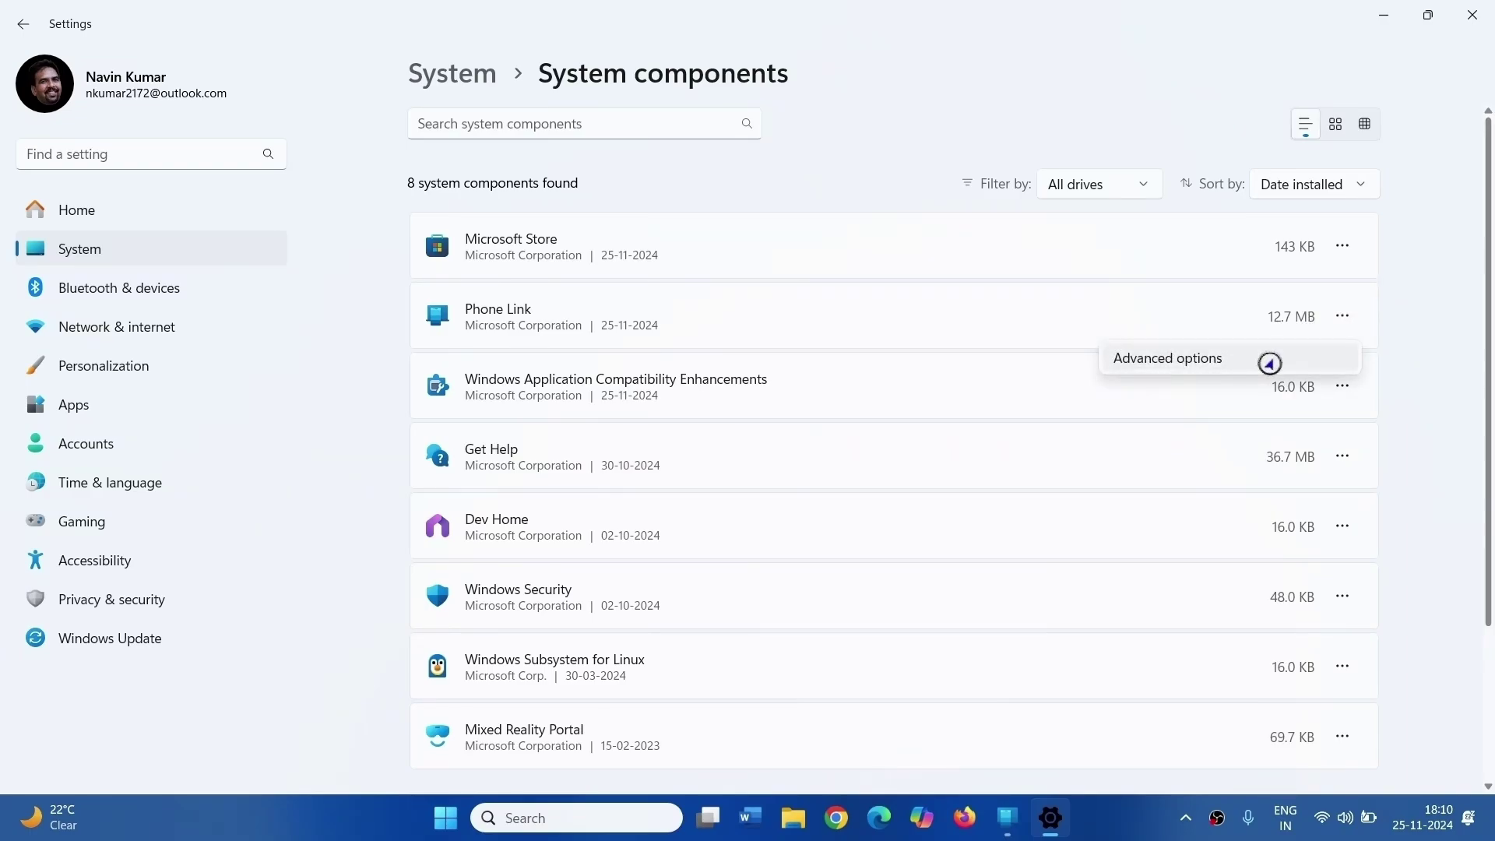
left_click(1269, 364)
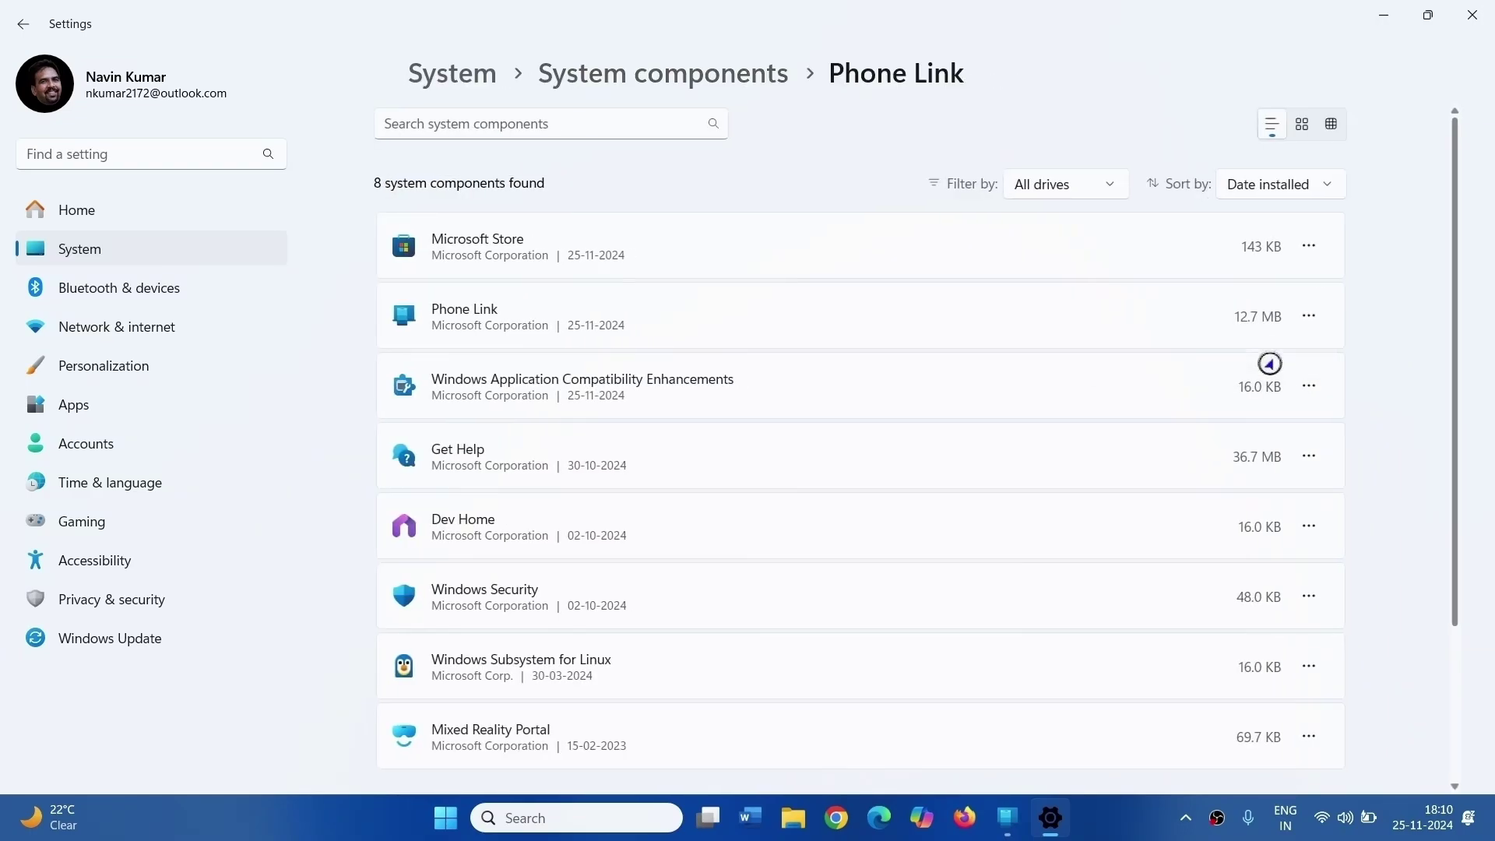
scroll(654, 265, "down", 1)
scroll(654, 265, "down", 5)
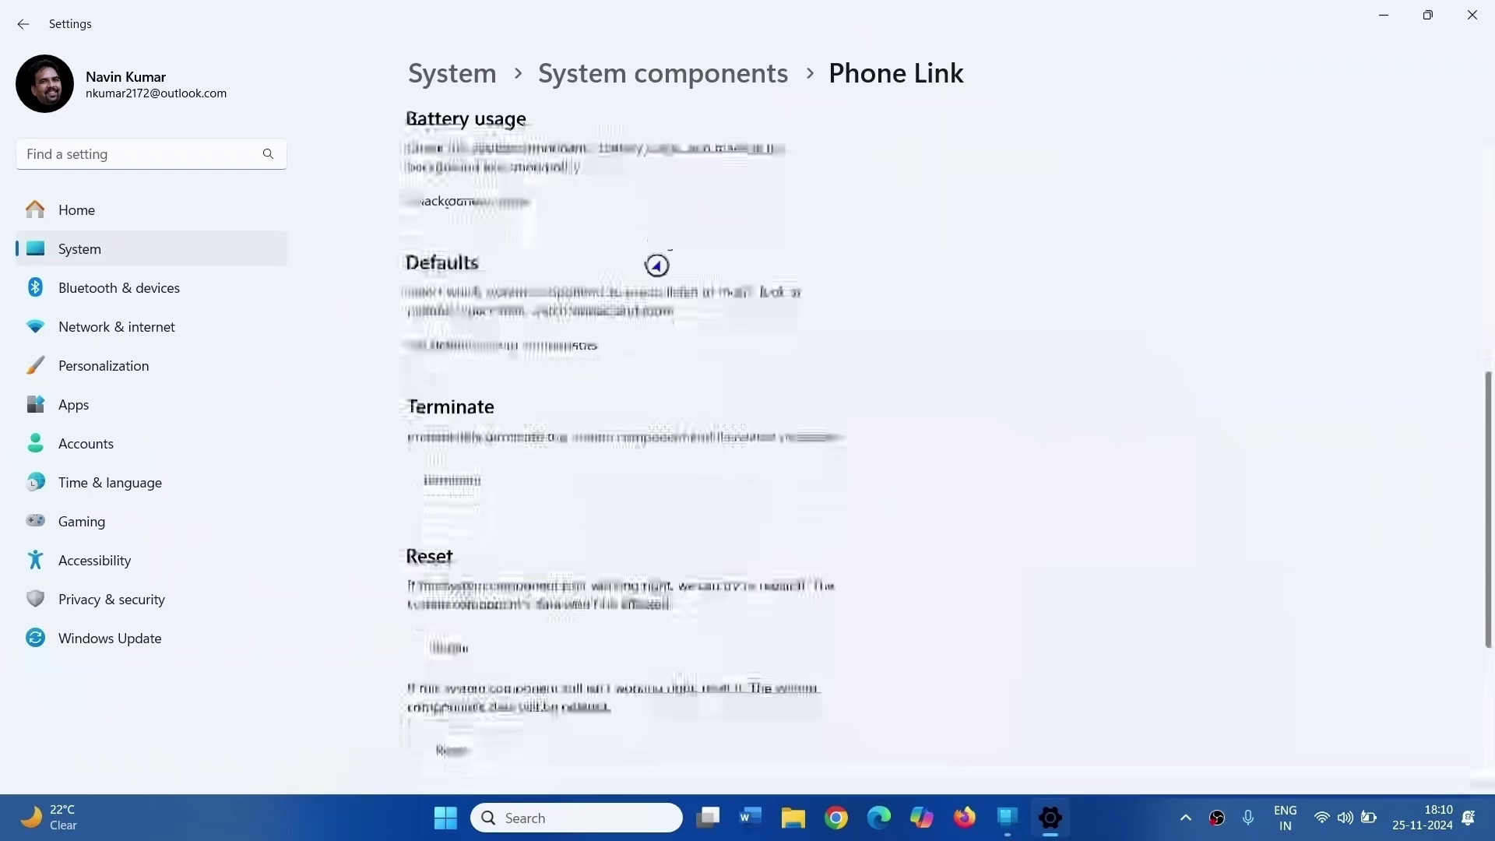
scroll(491, 348, "down", 2)
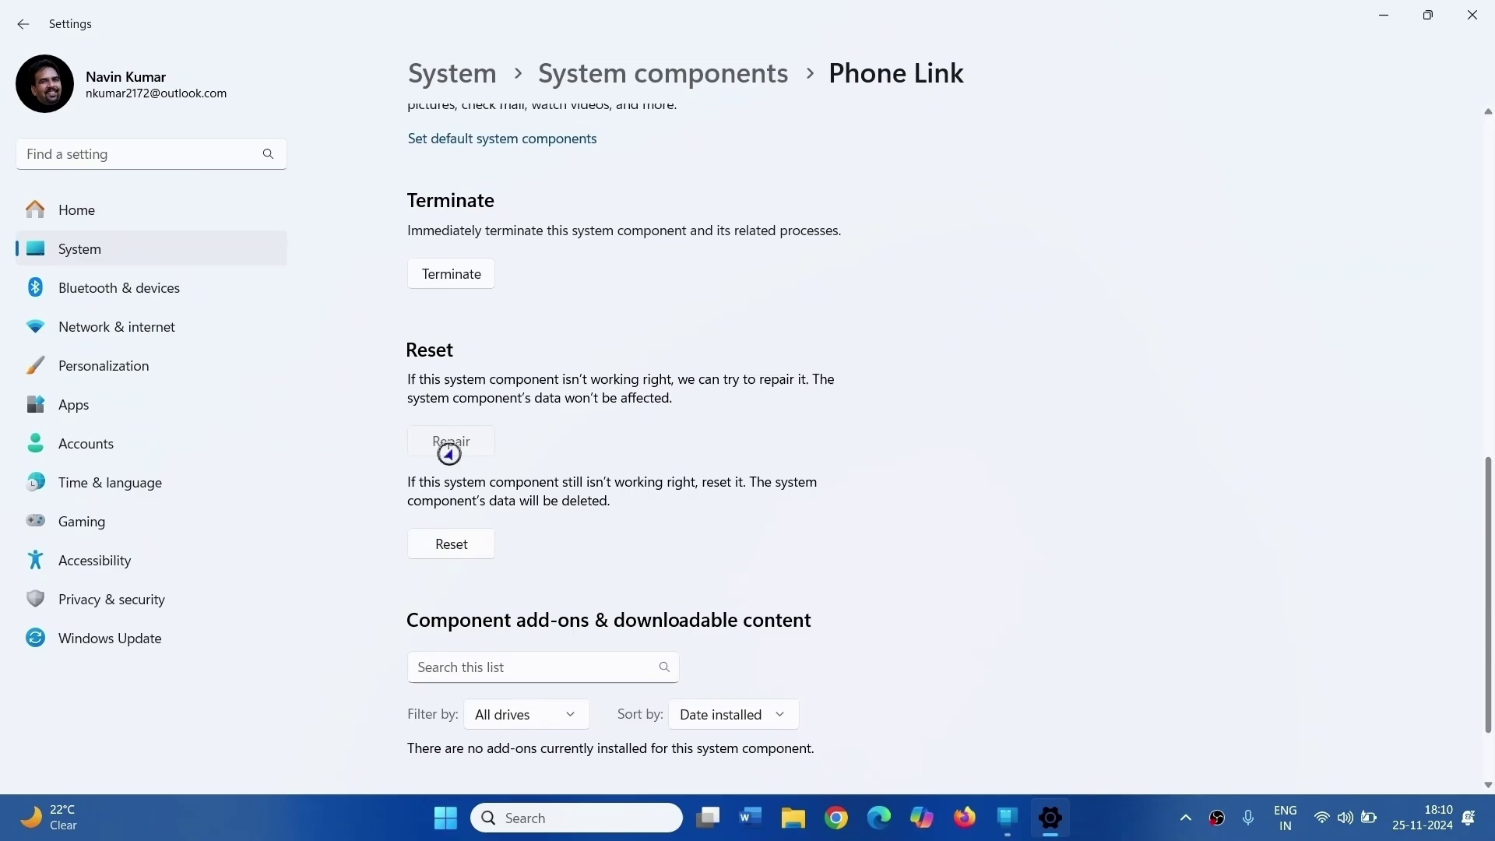
left_click(449, 453)
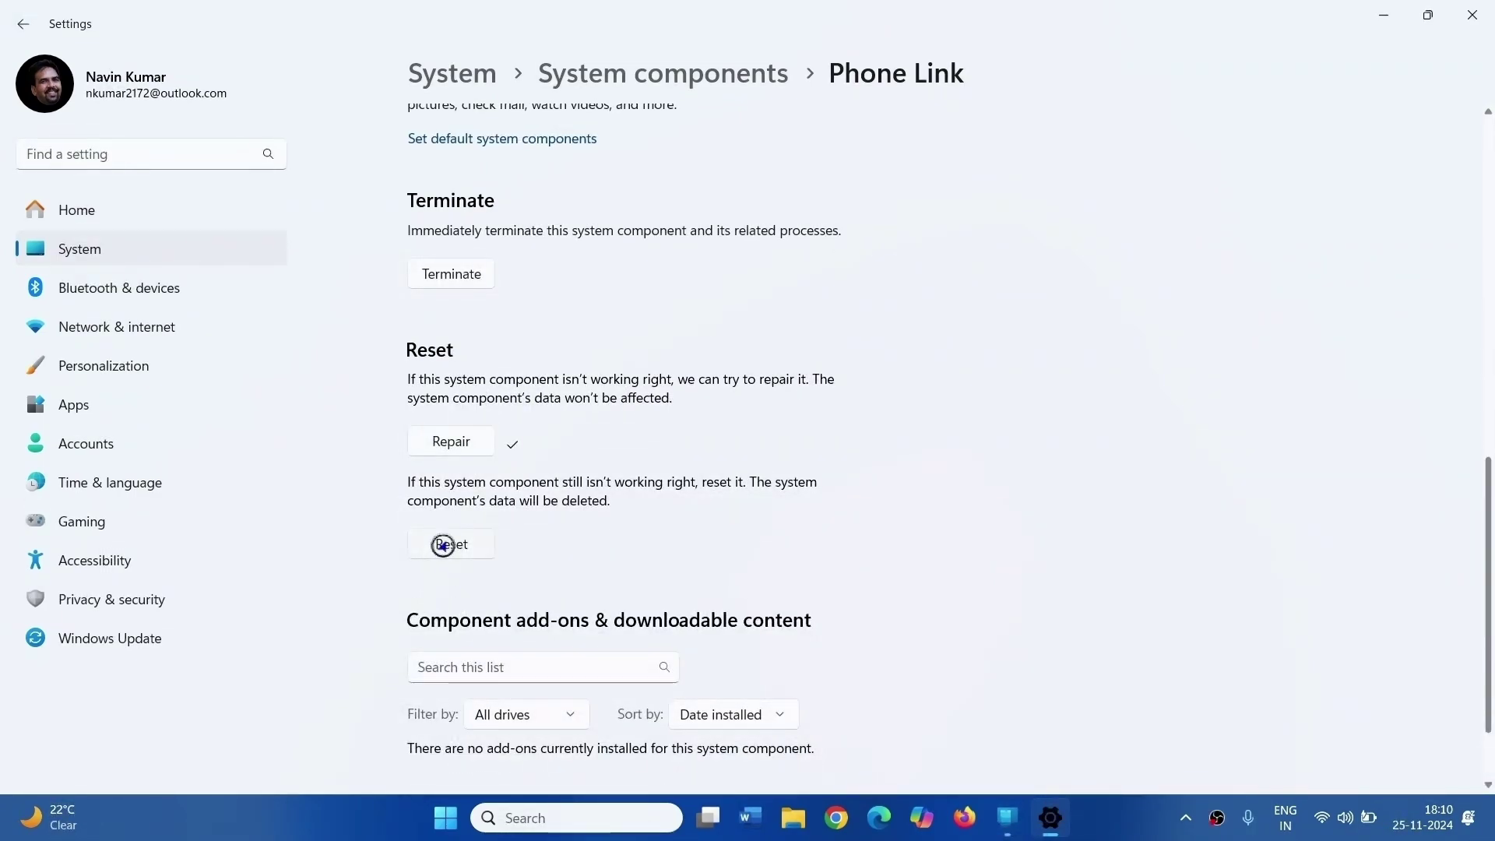
Reset Phone Link's data, confirm the reset, and close Settings
left_click(443, 546)
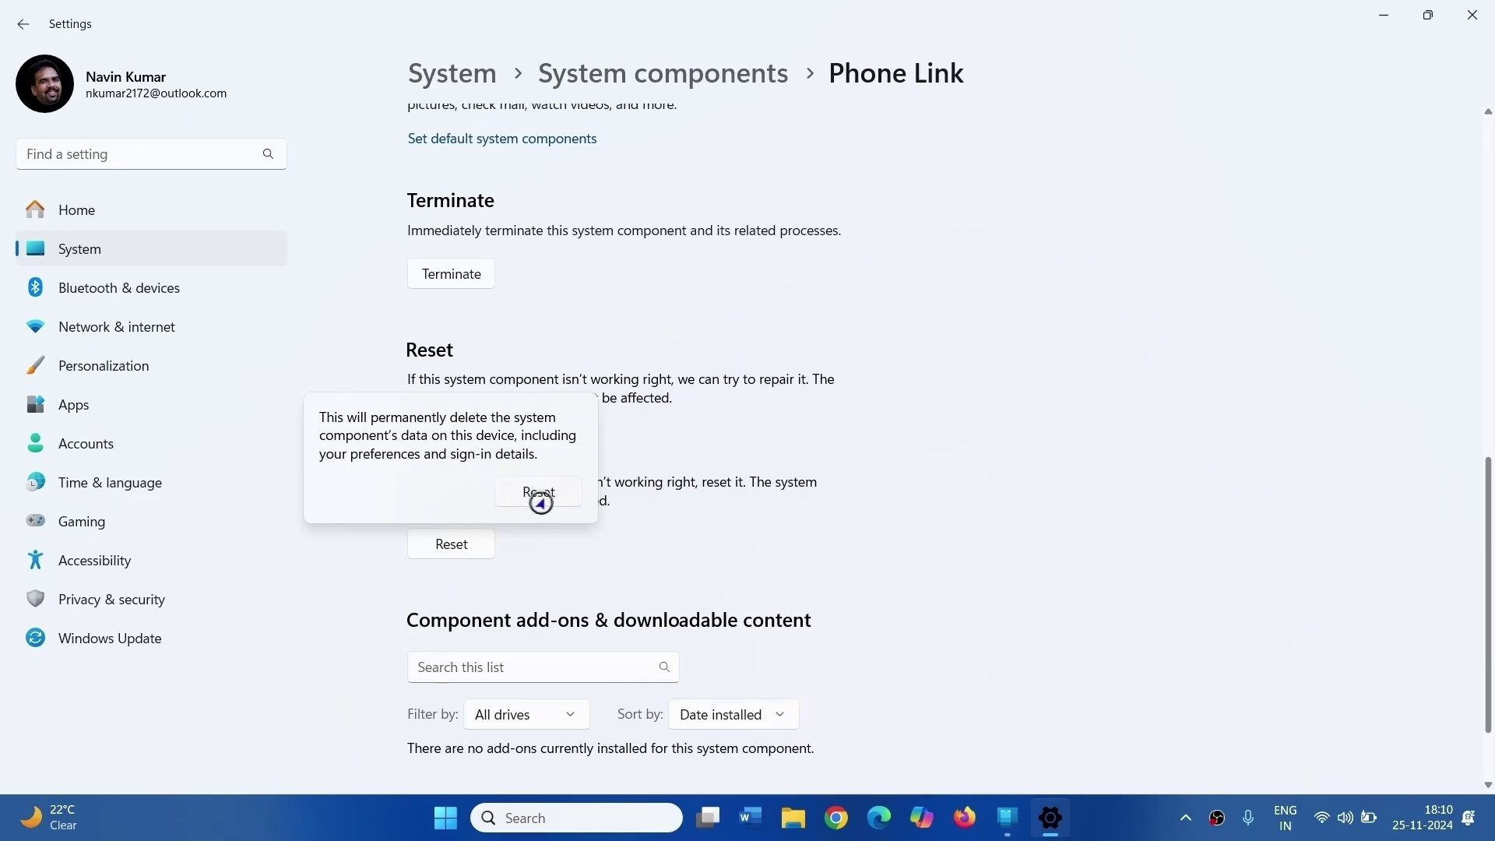
left_click(540, 495)
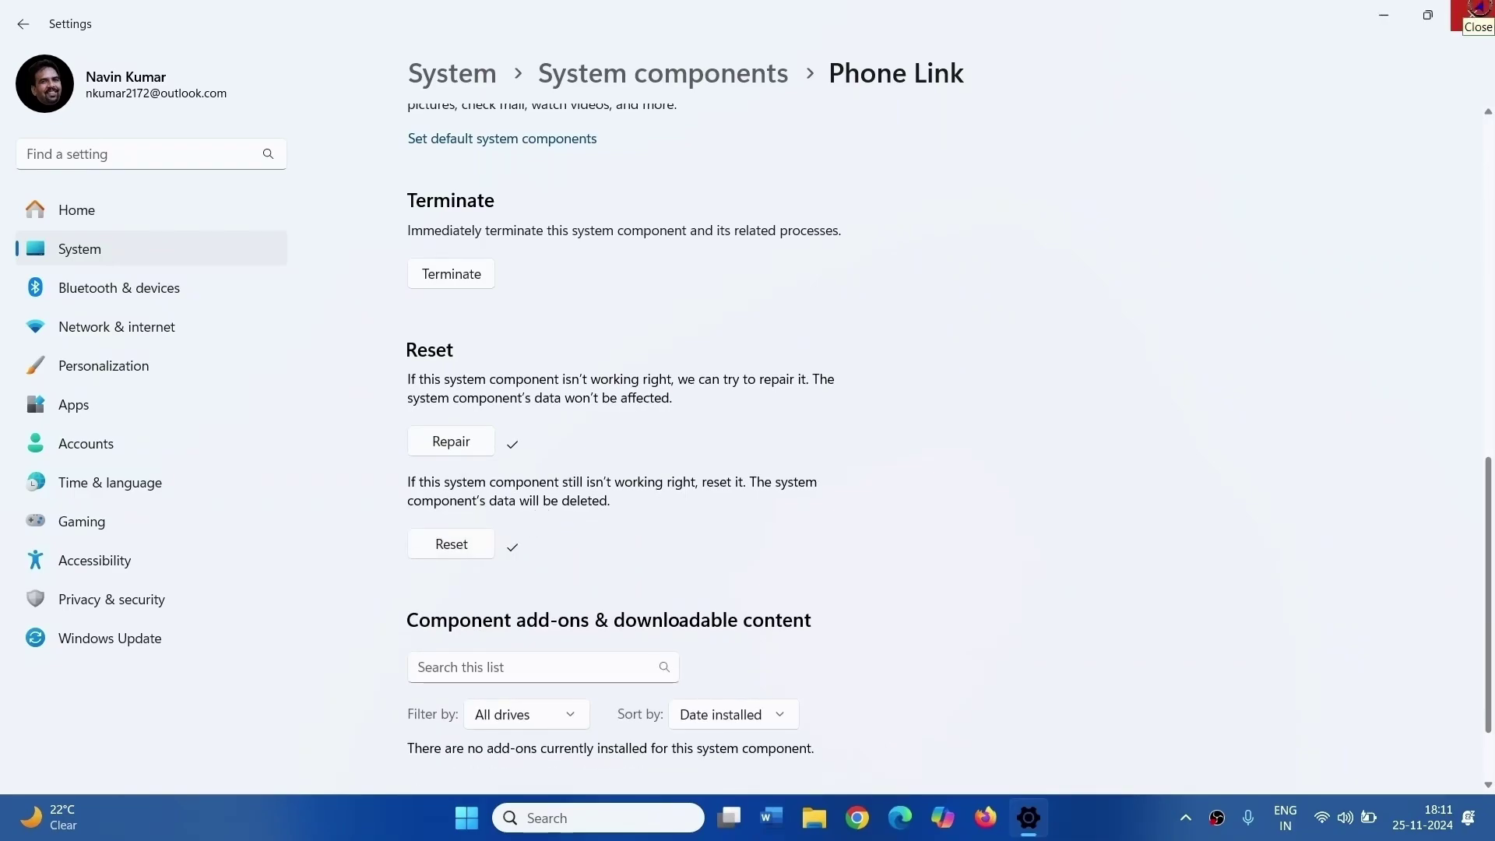
left_click(1474, 12)
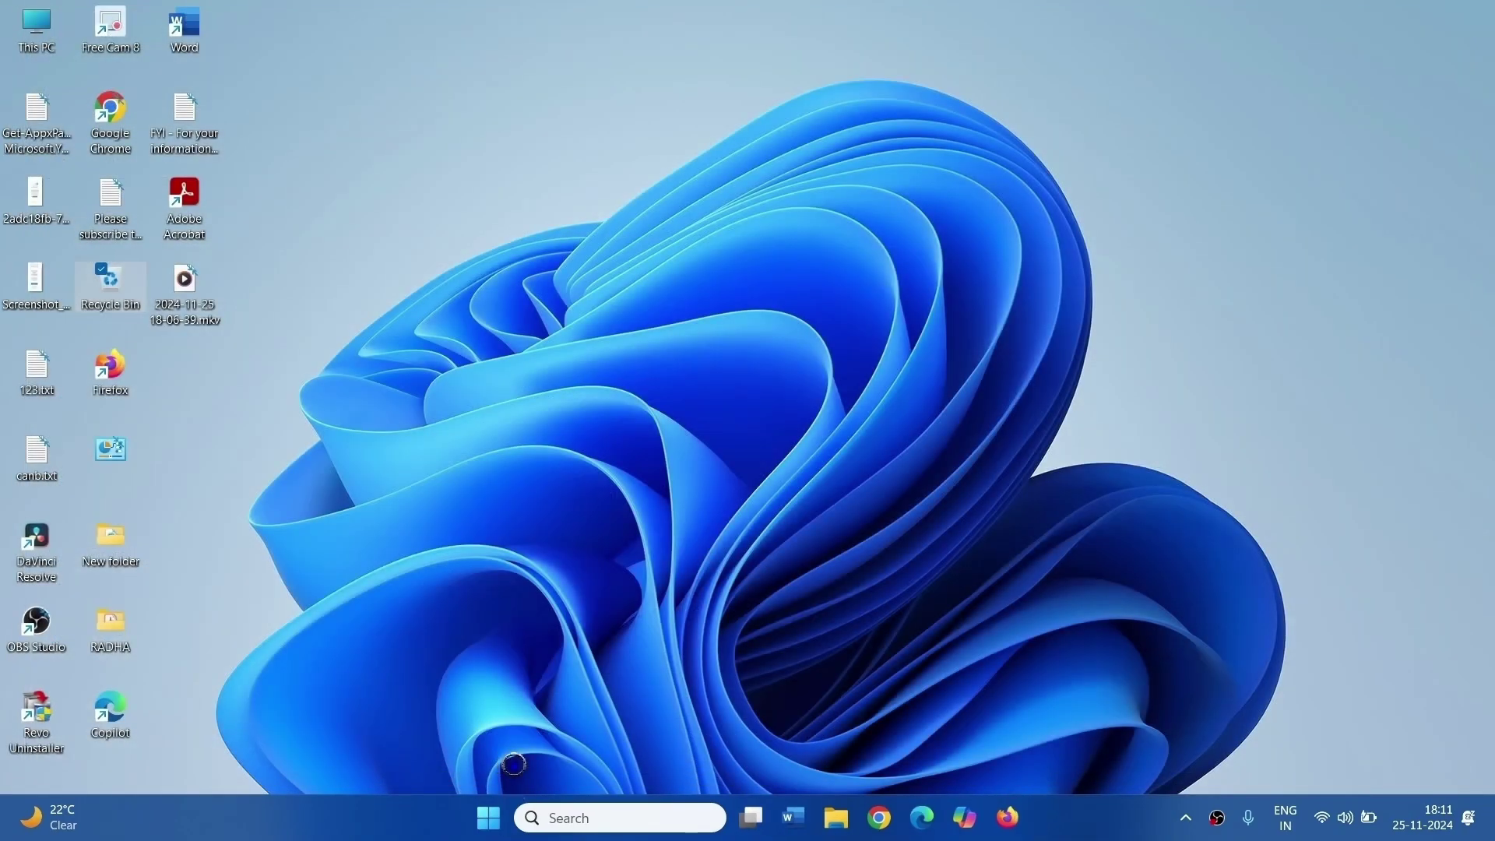
left_click(584, 815)
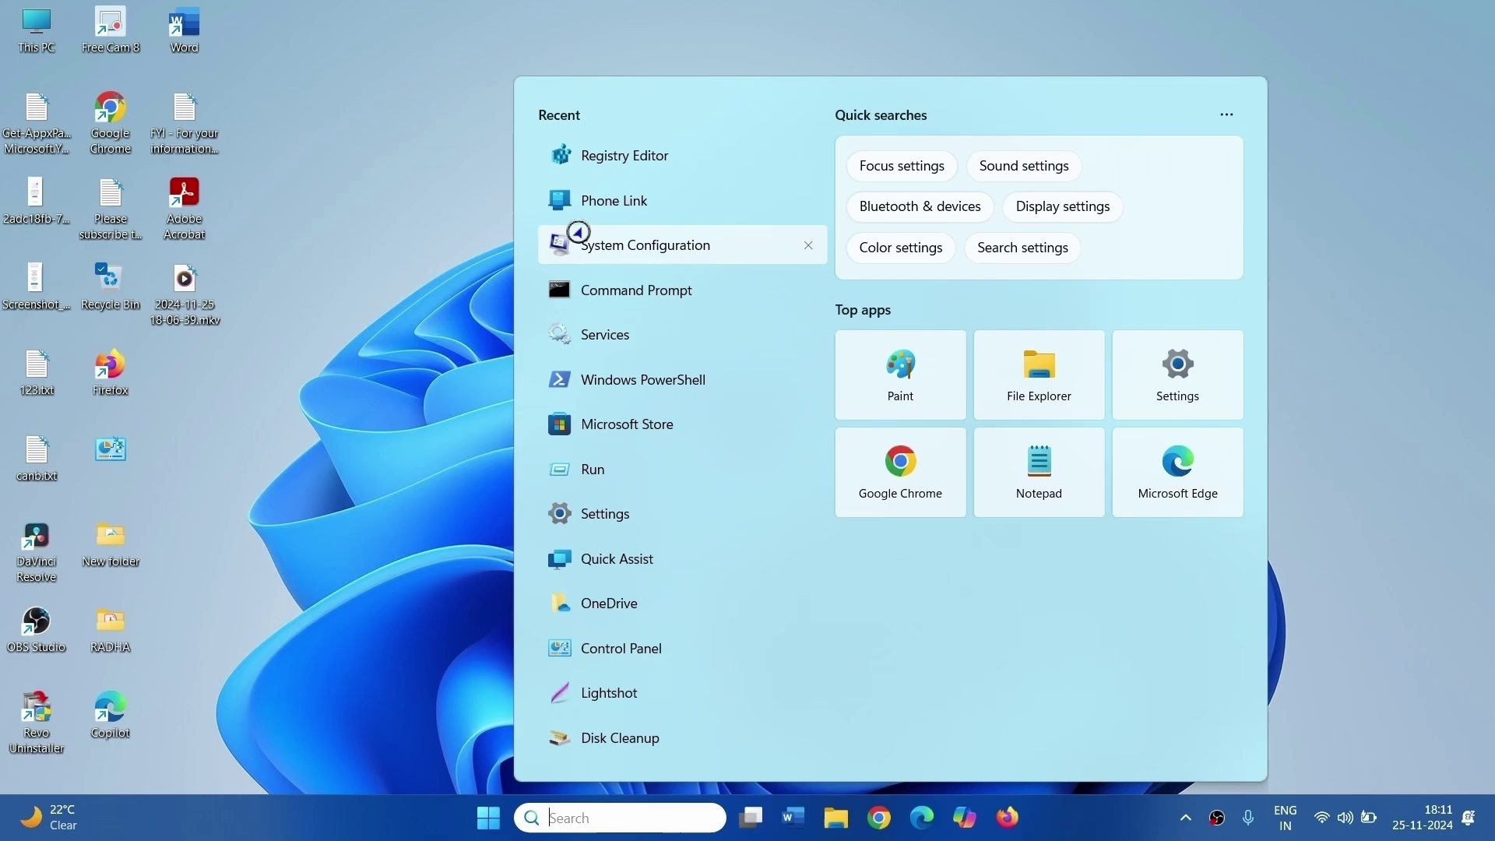
left_click(573, 205)
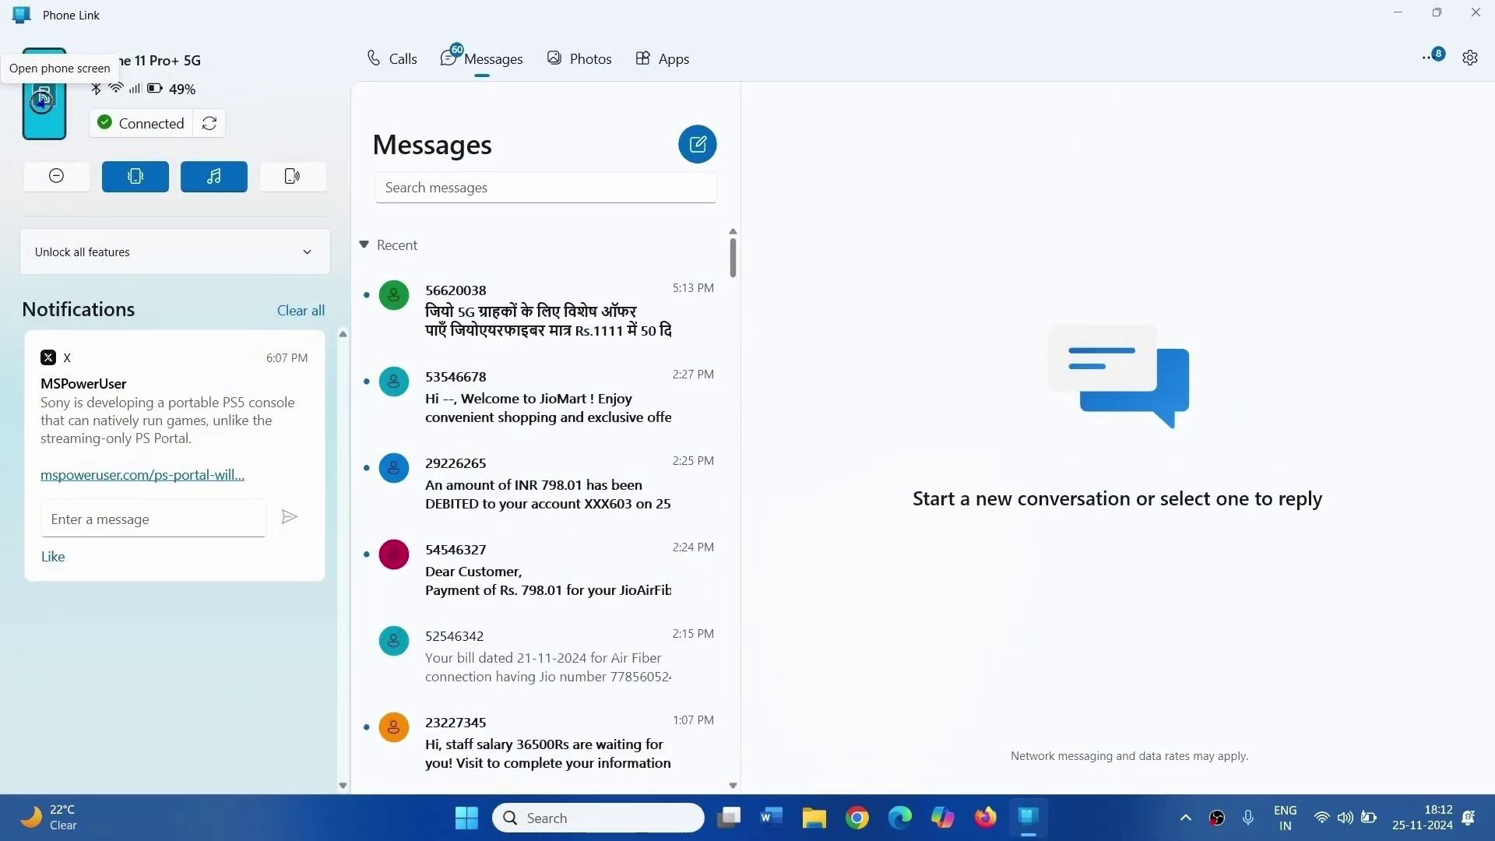
left_click(42, 100)
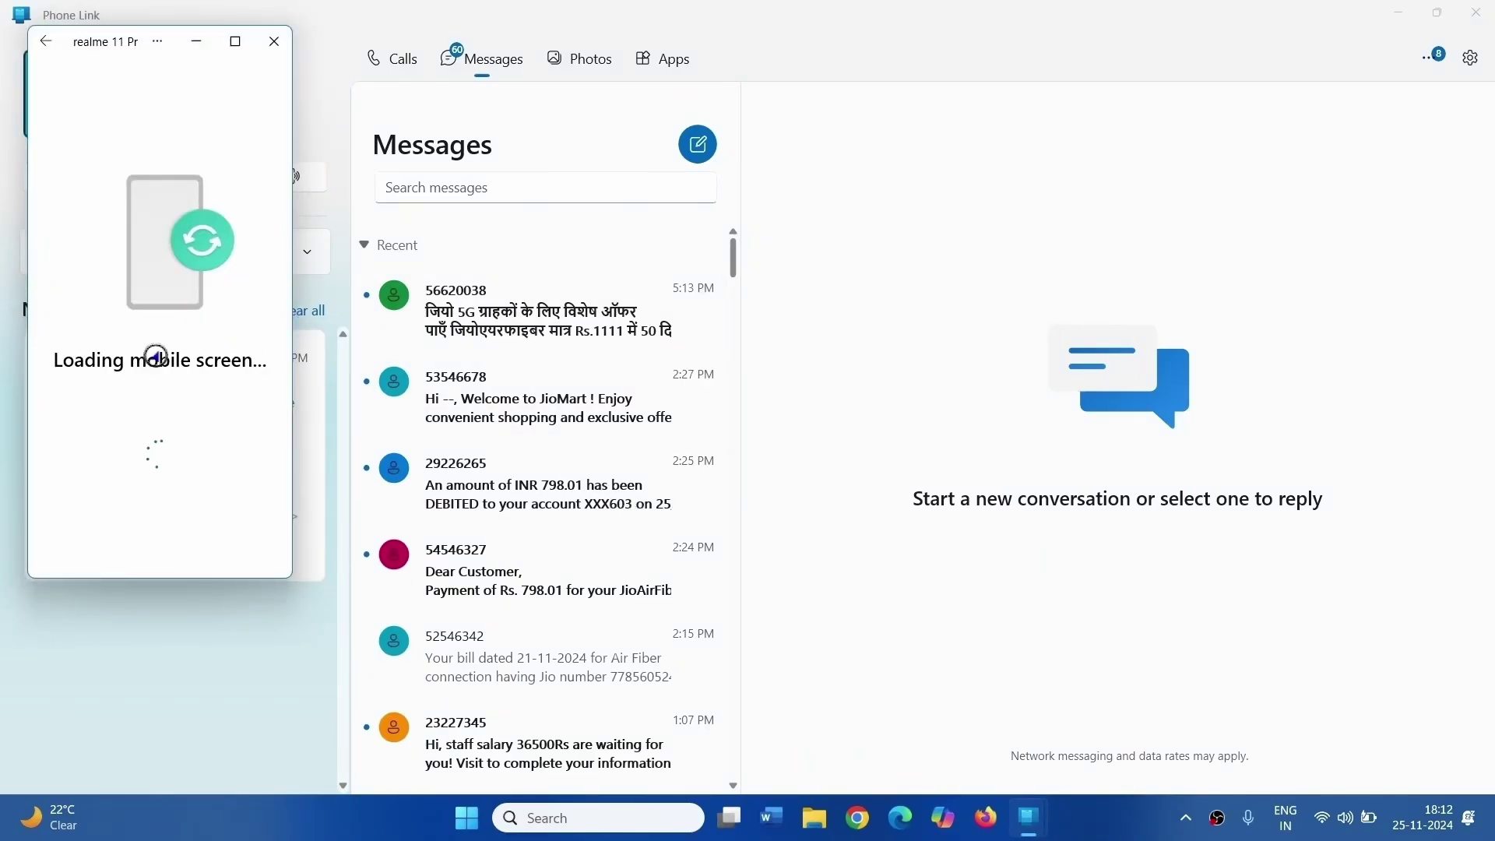
key("super+d")
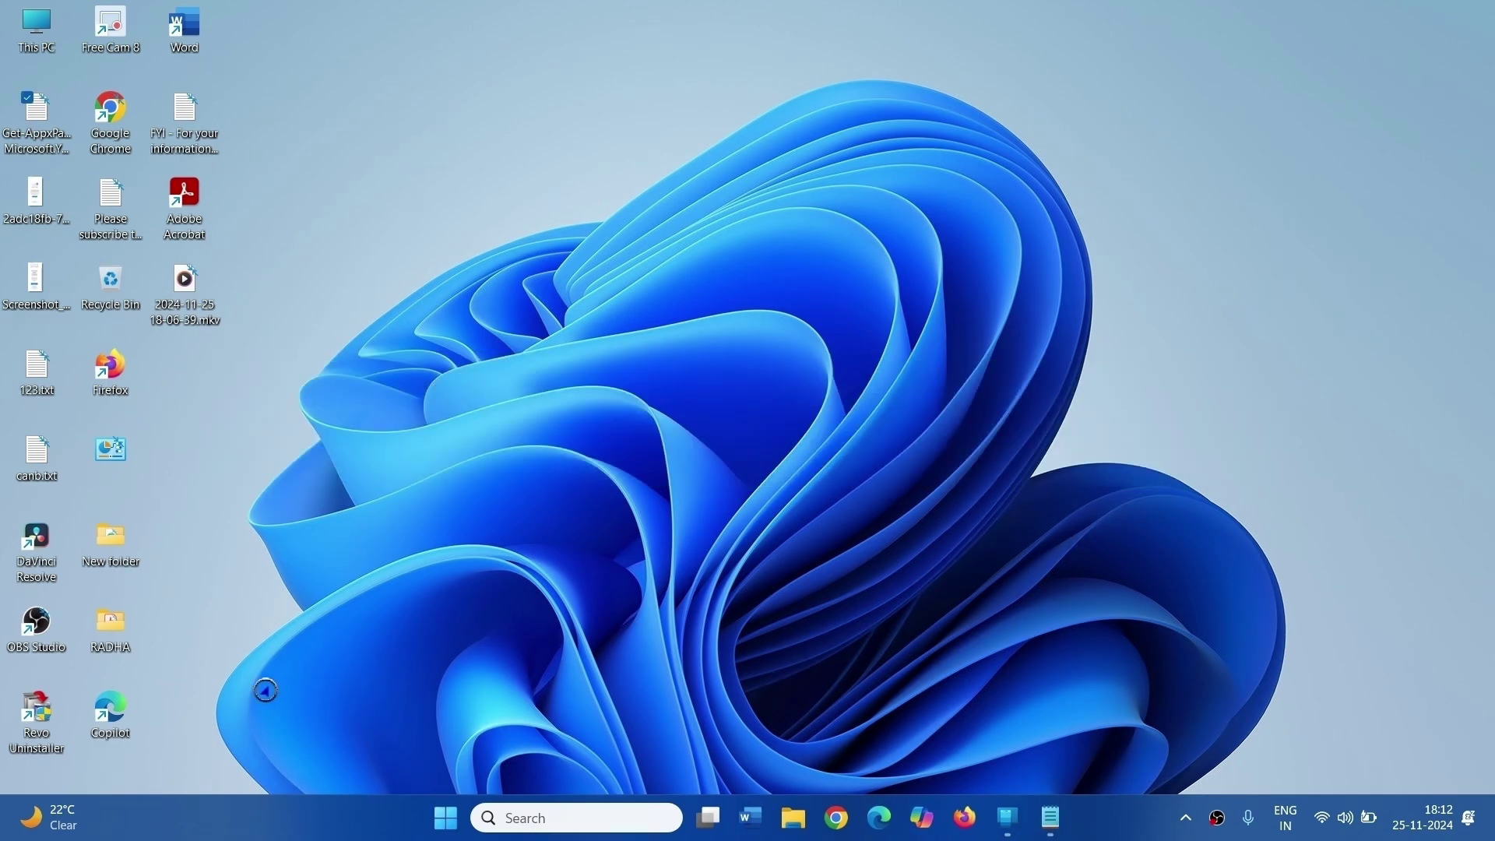
Open an administrator PowerShell terminal and make its window narrower
right_click(447, 817)
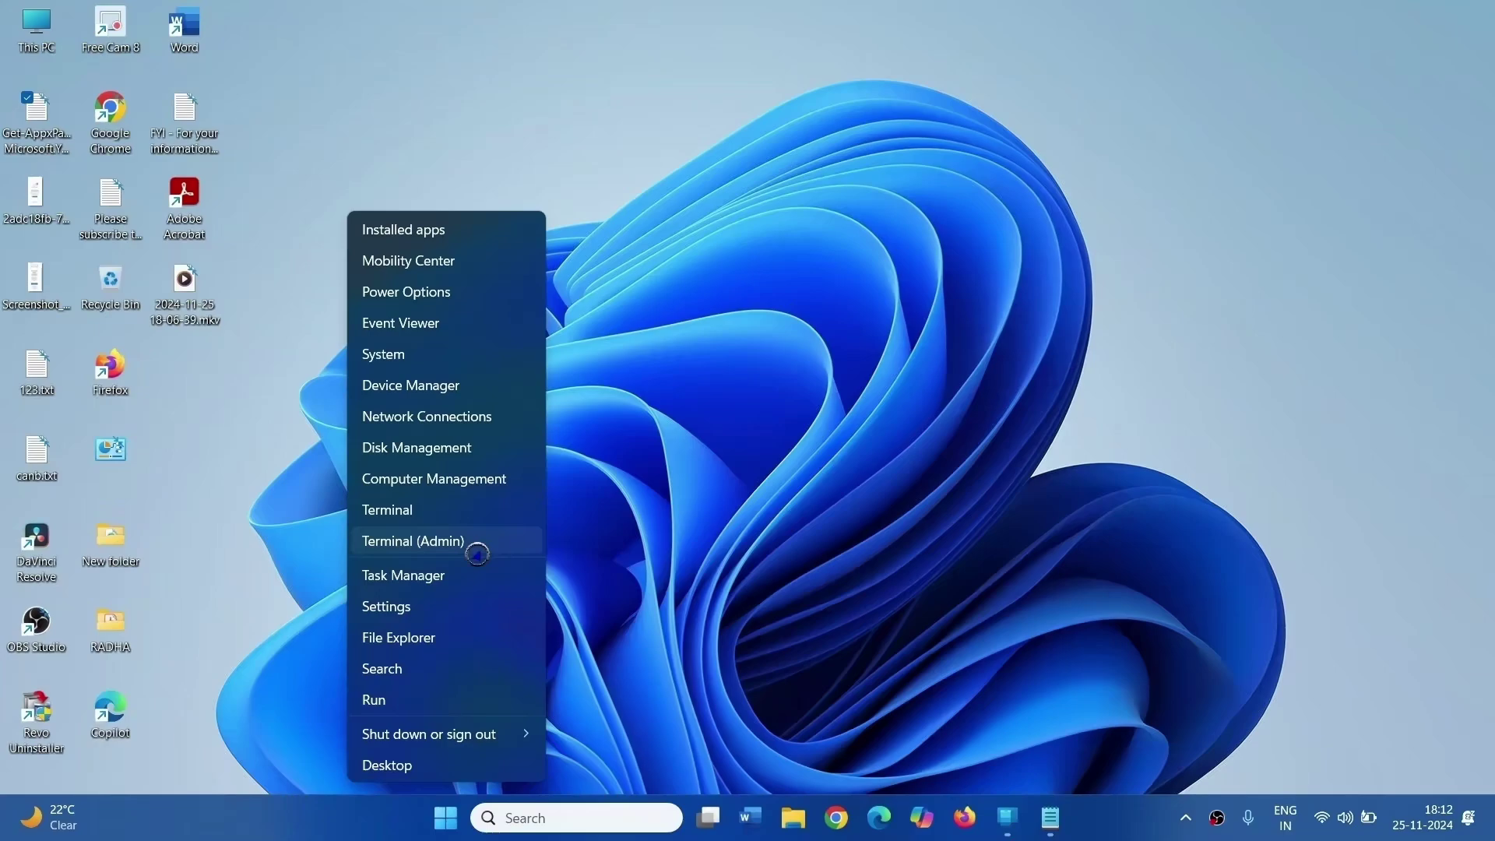
left_click(479, 553)
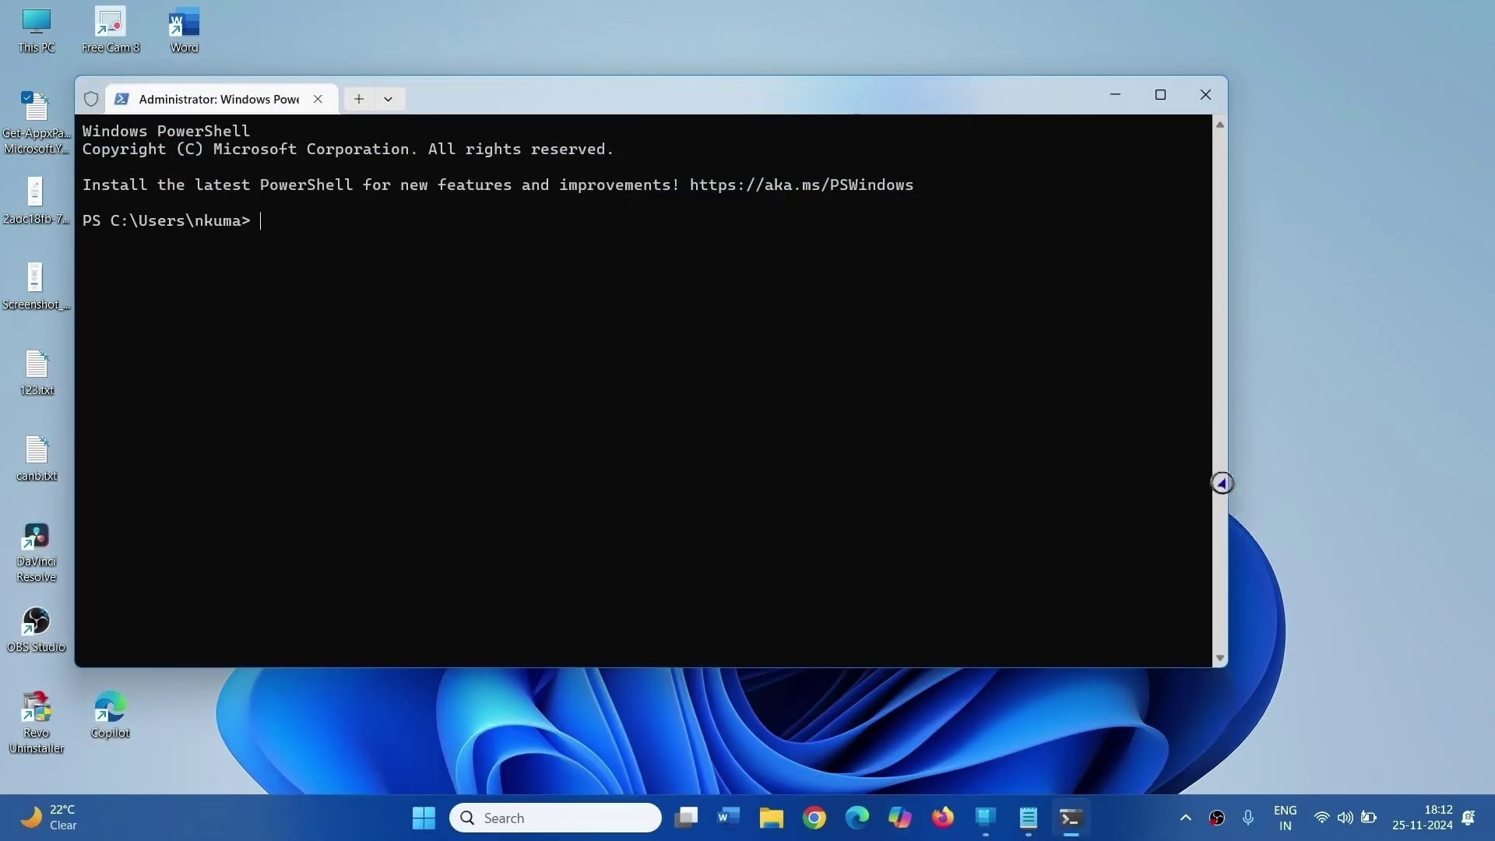
left_click_drag(1231, 477, 918, 503)
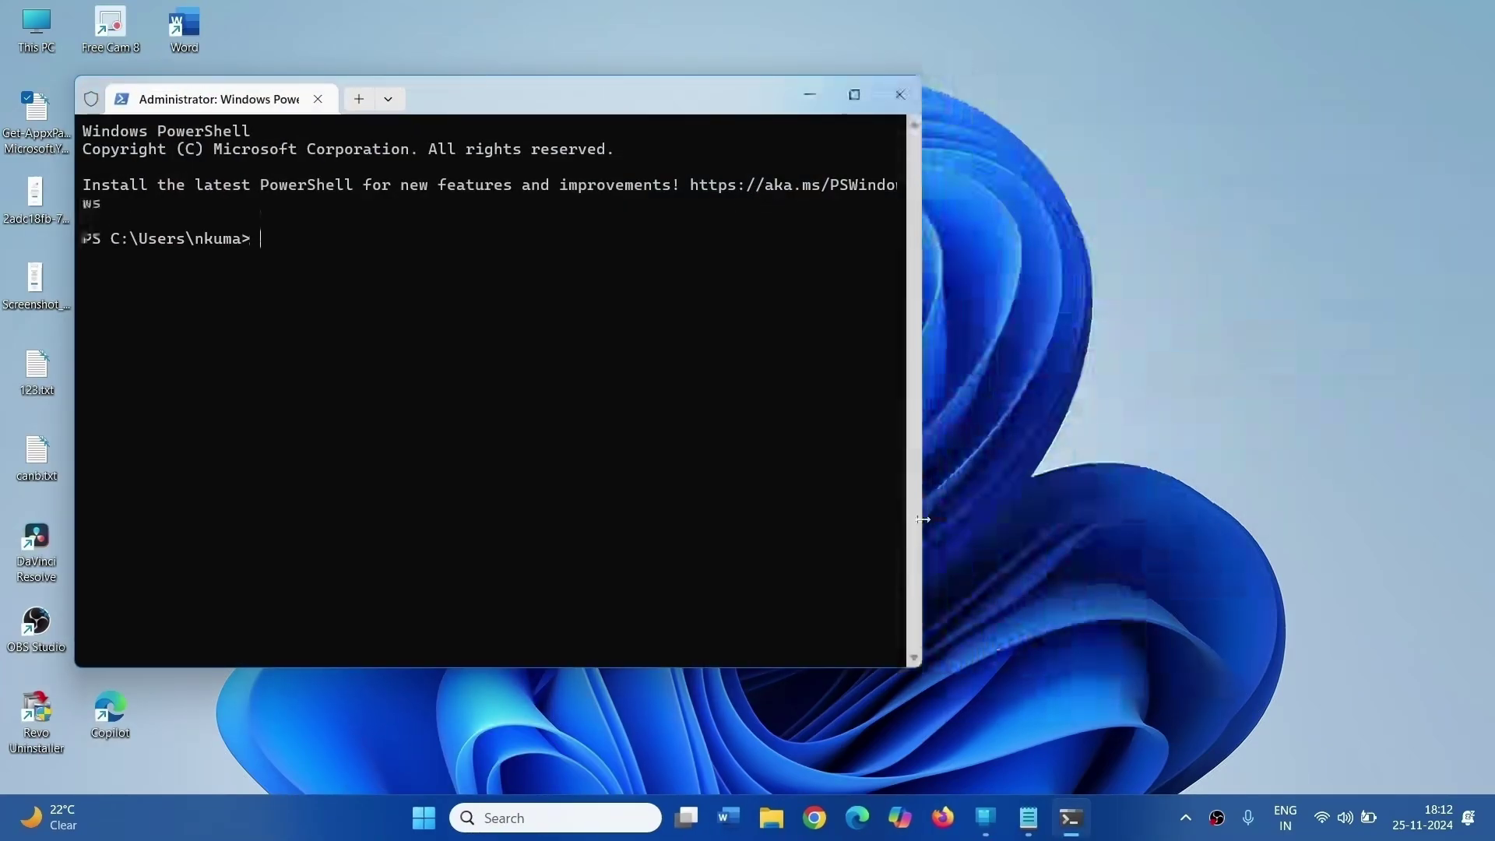
Copy the Get-AppxPackage removal command line from Notepad
left_click(1023, 820)
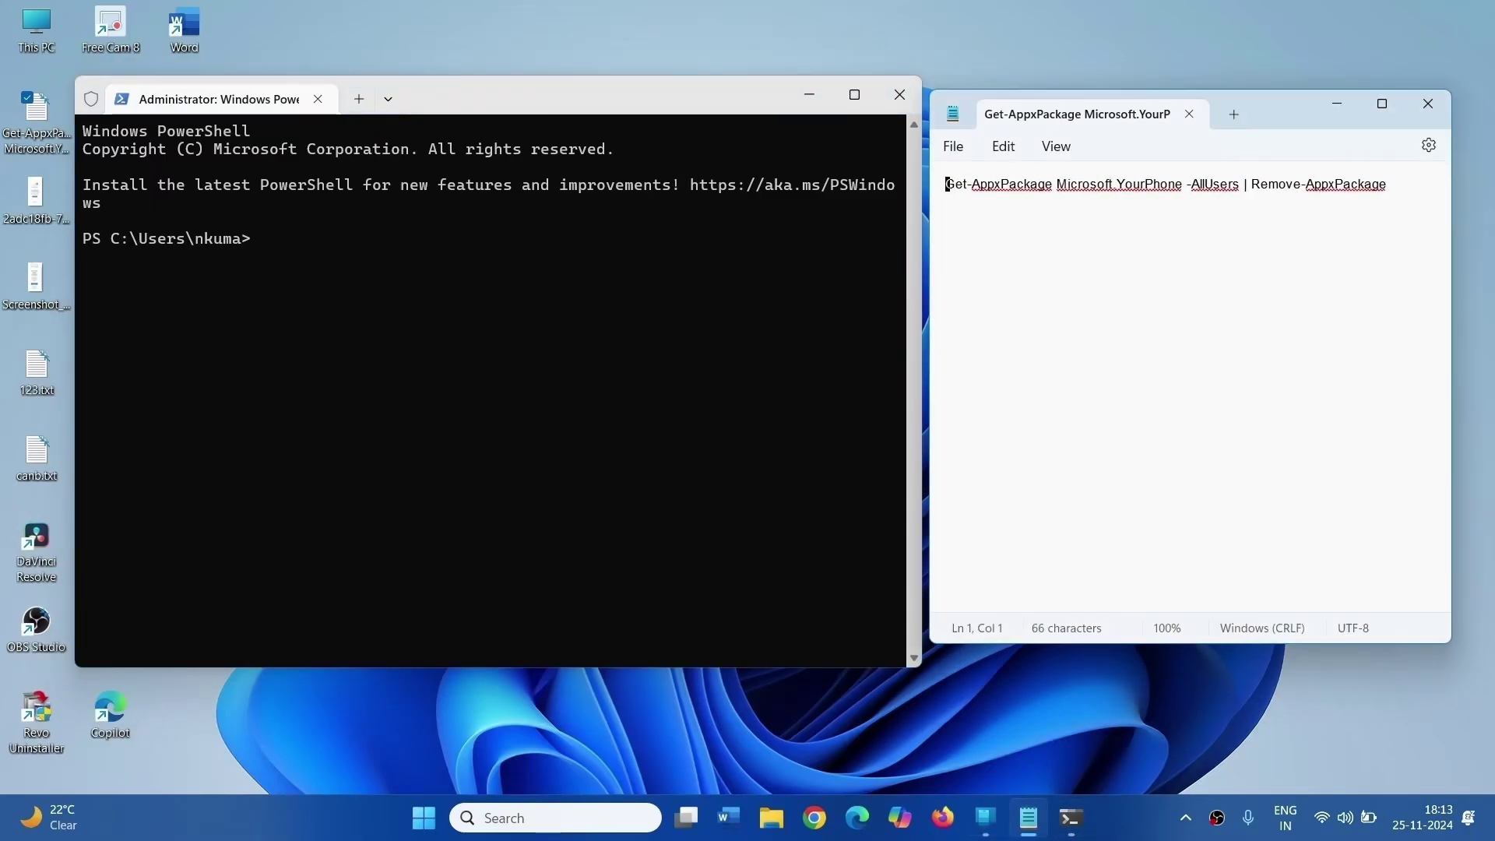
mouse_move(1386, 187)
left_mouse_down()
mouse_move(1218, 210)
mouse_move(935, 207)
mouse_move(973, 197)
left_mouse_up()
right_click(976, 190)
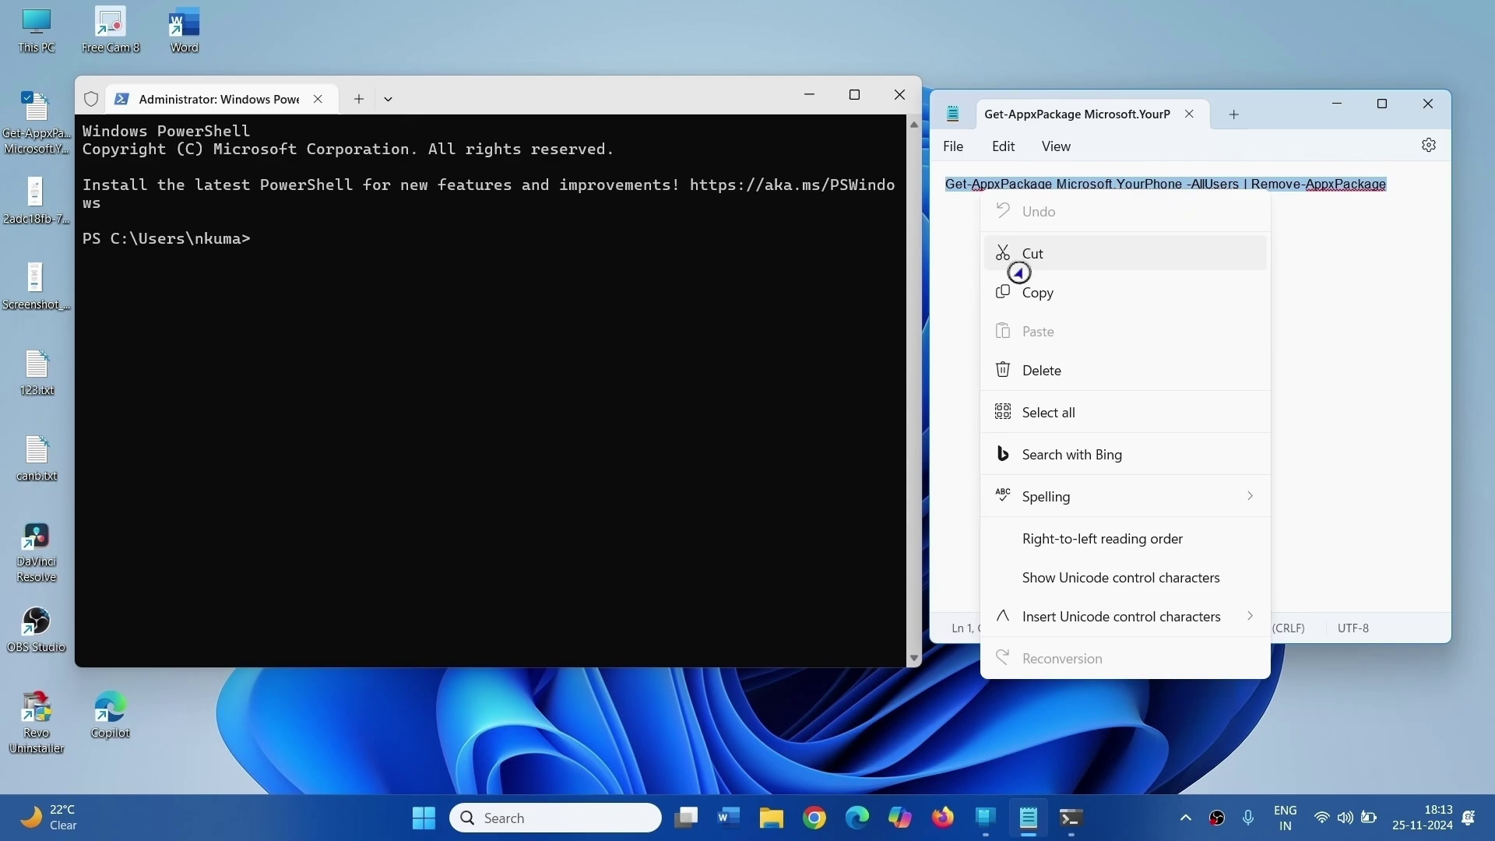
left_click(1024, 288)
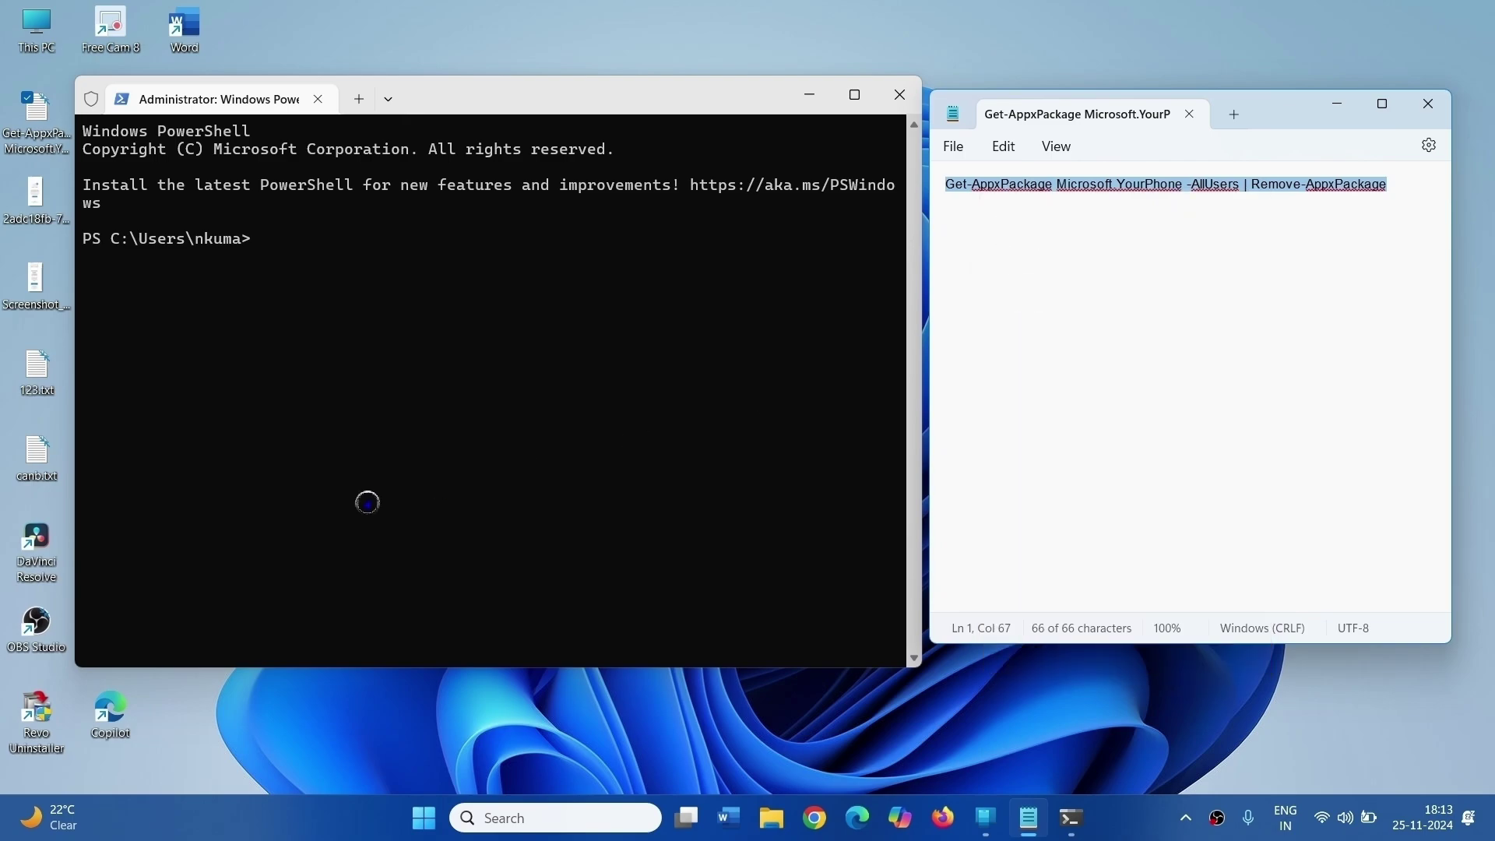
Paste and run the command in PowerShell, then minimize PowerShell and Notepad
left_click(267, 243)
right_click(272, 238)
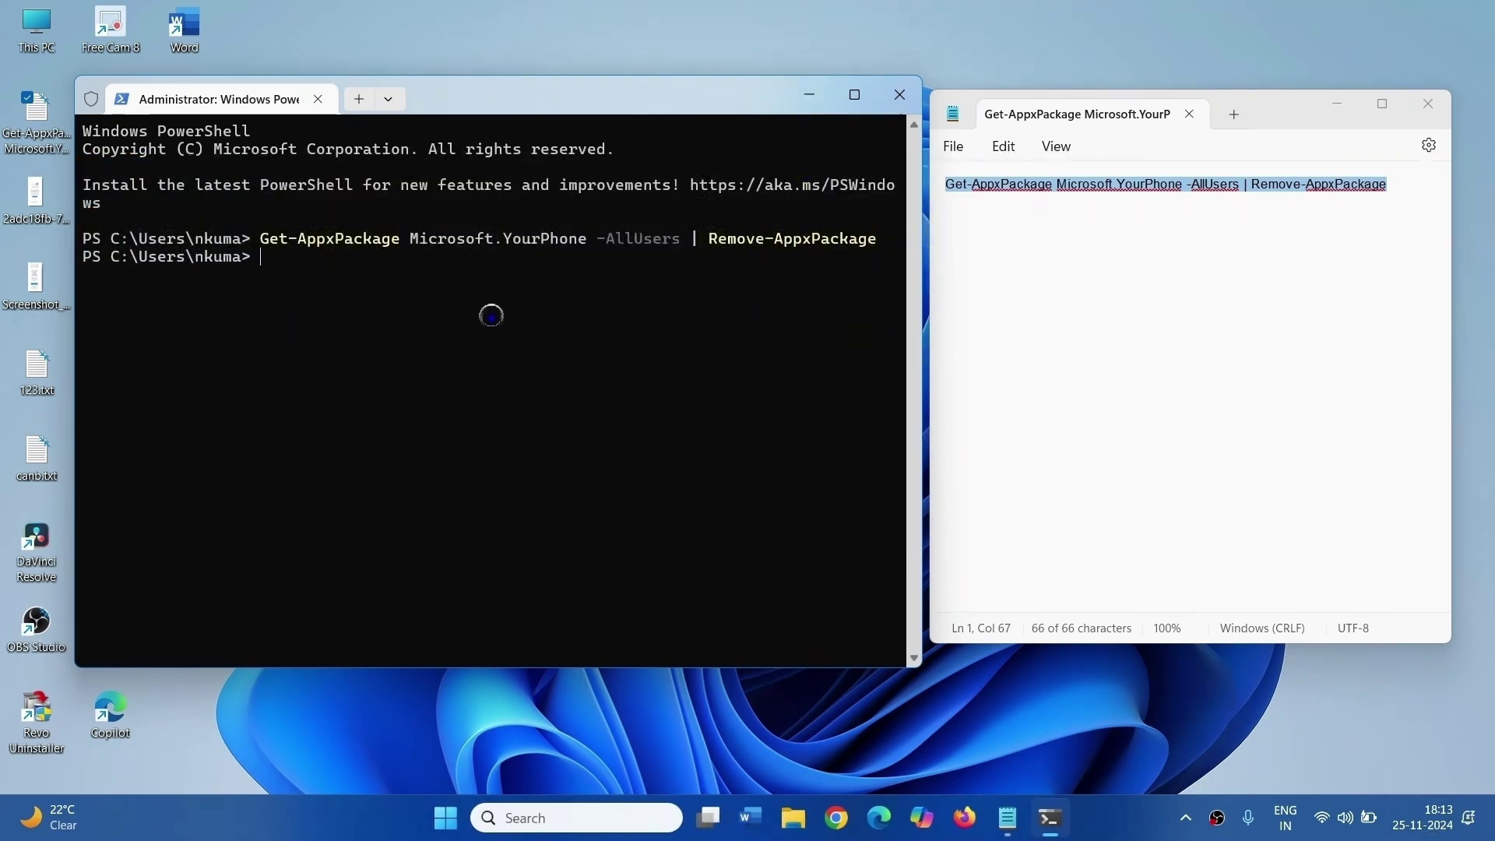
left_click(808, 94)
left_click(1338, 102)
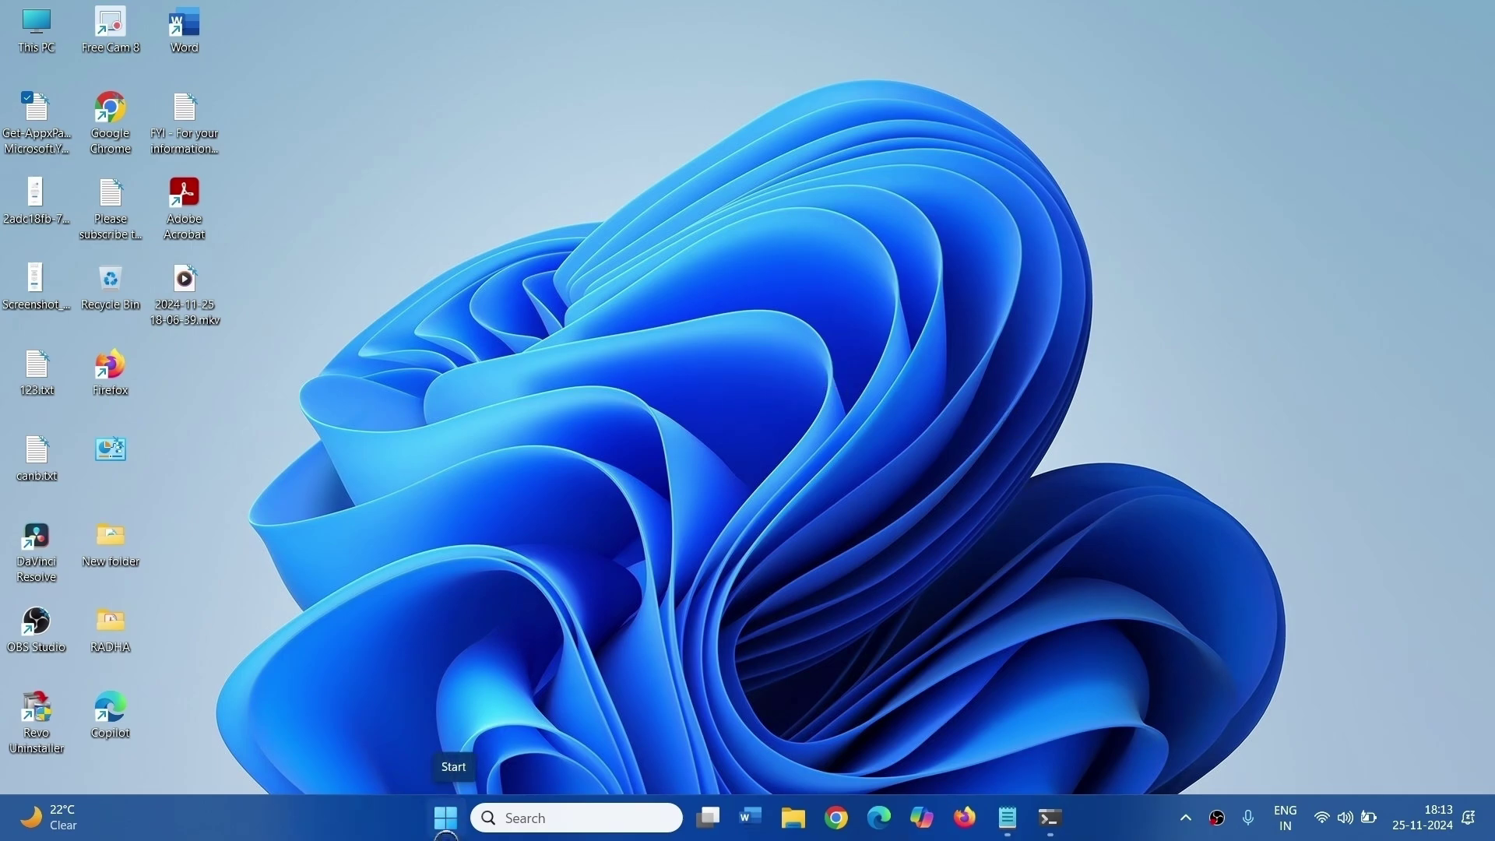
Under Bluetooth & devices > Mobile devices, turn Phone Link On and download and install it
left_click(445, 818)
left_click(513, 245)
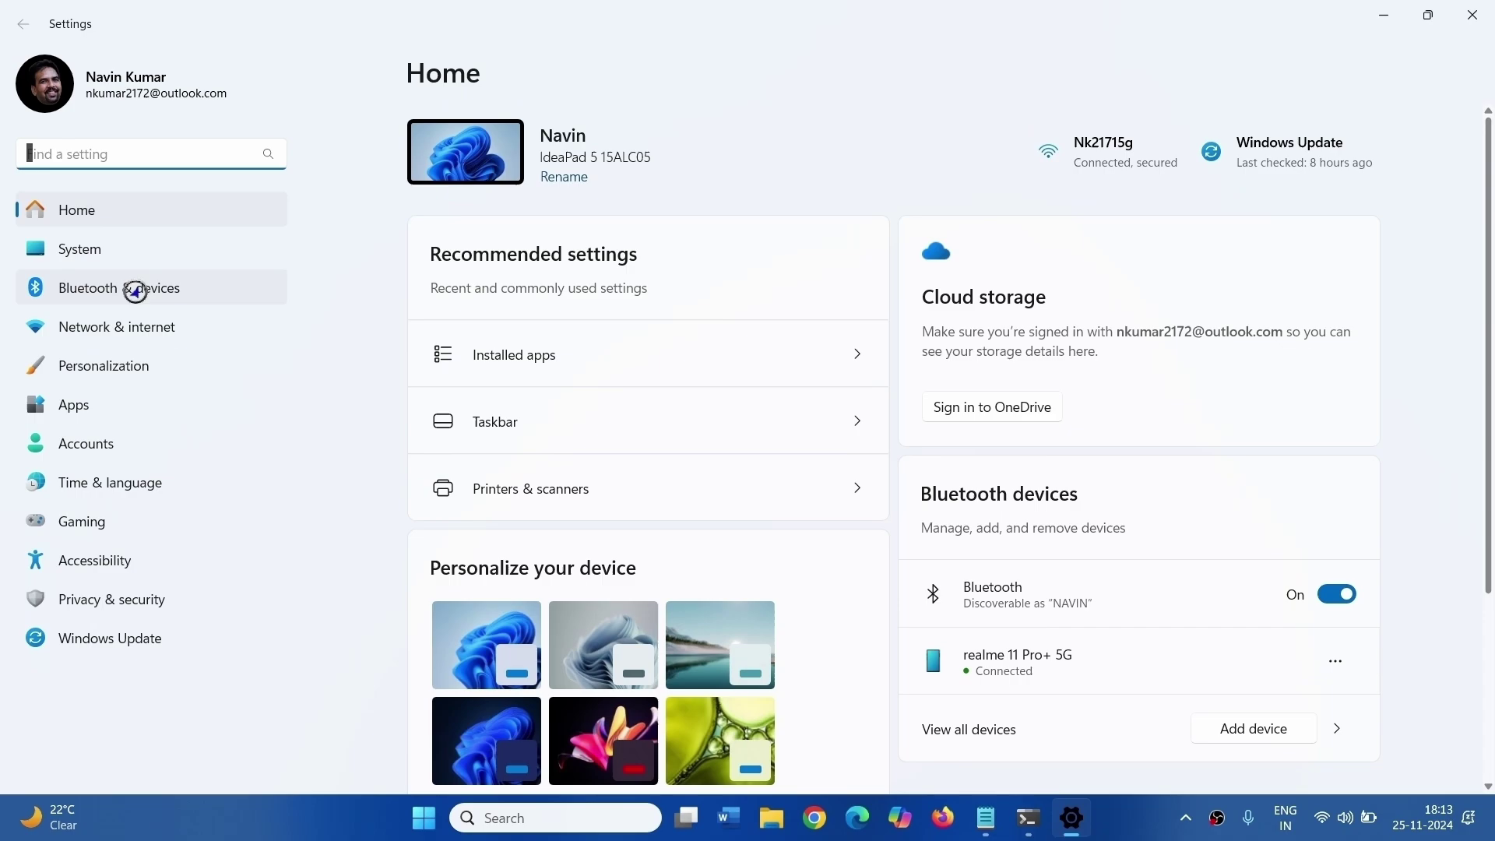
left_click(186, 286)
scroll(820, 452, "down", 2)
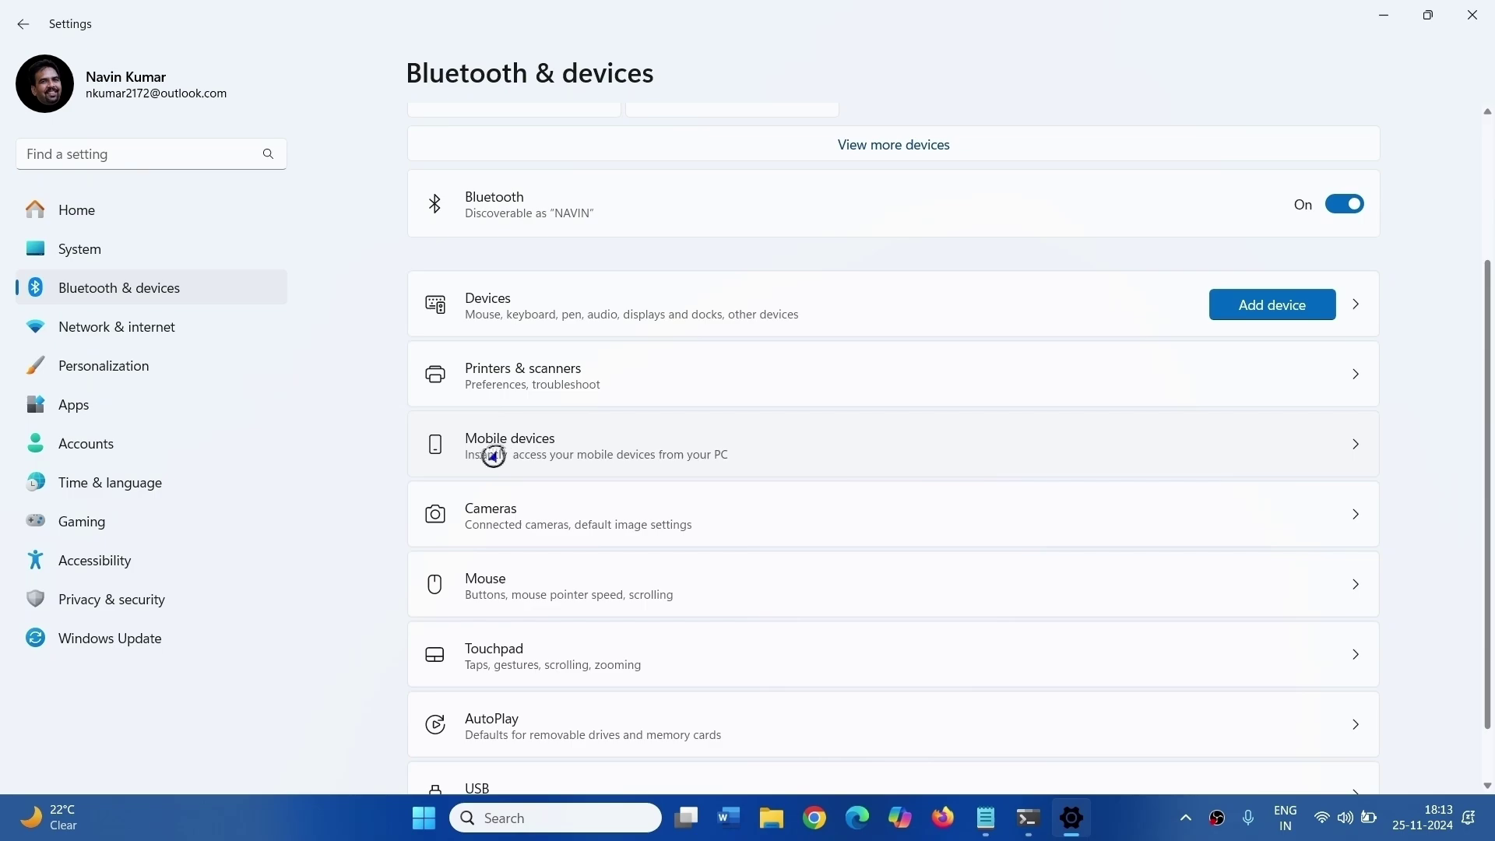
left_click(582, 451)
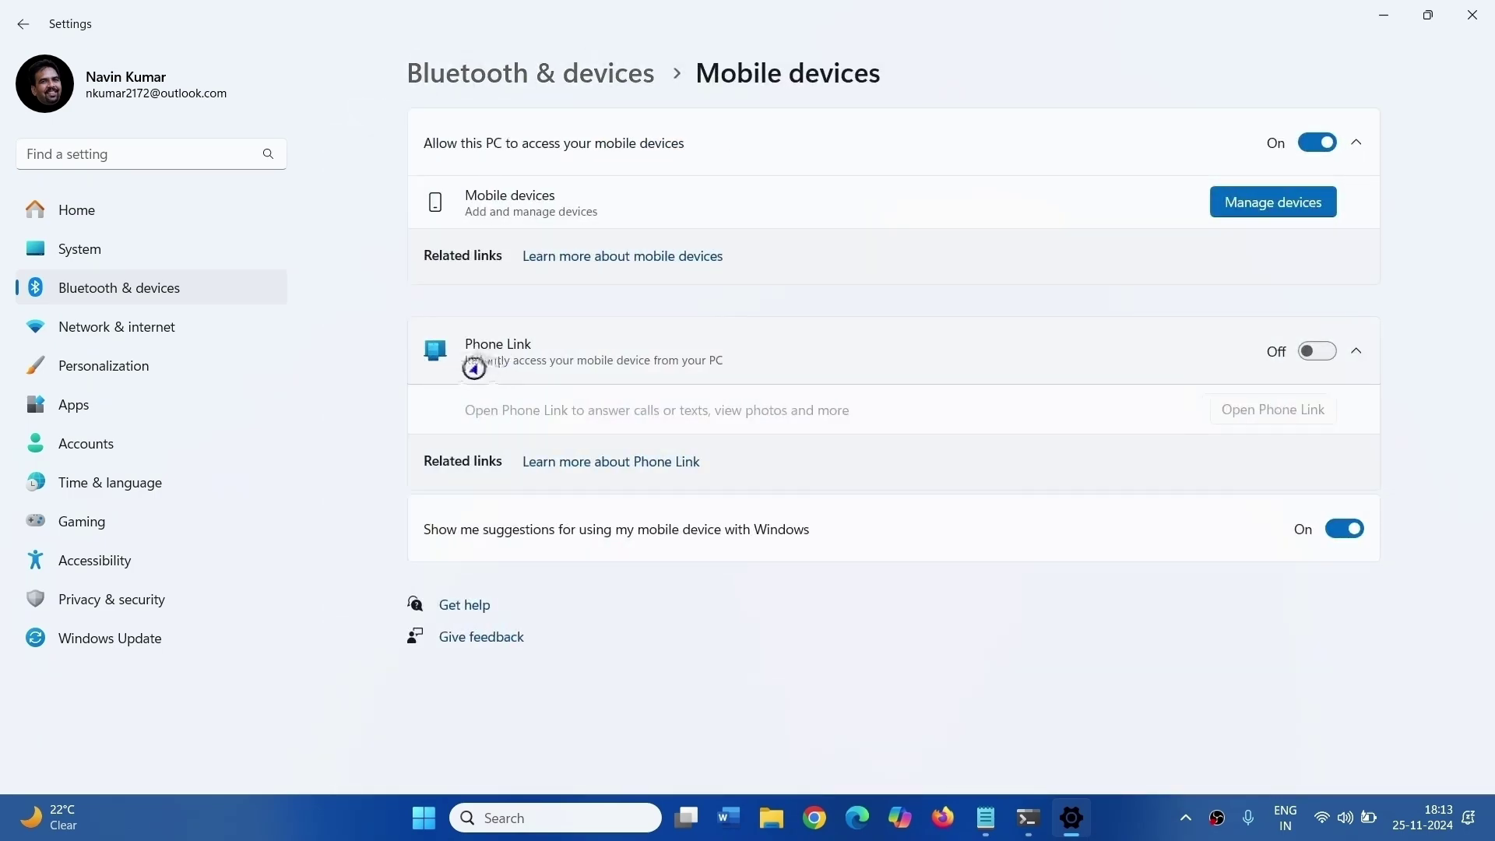
left_click(1327, 353)
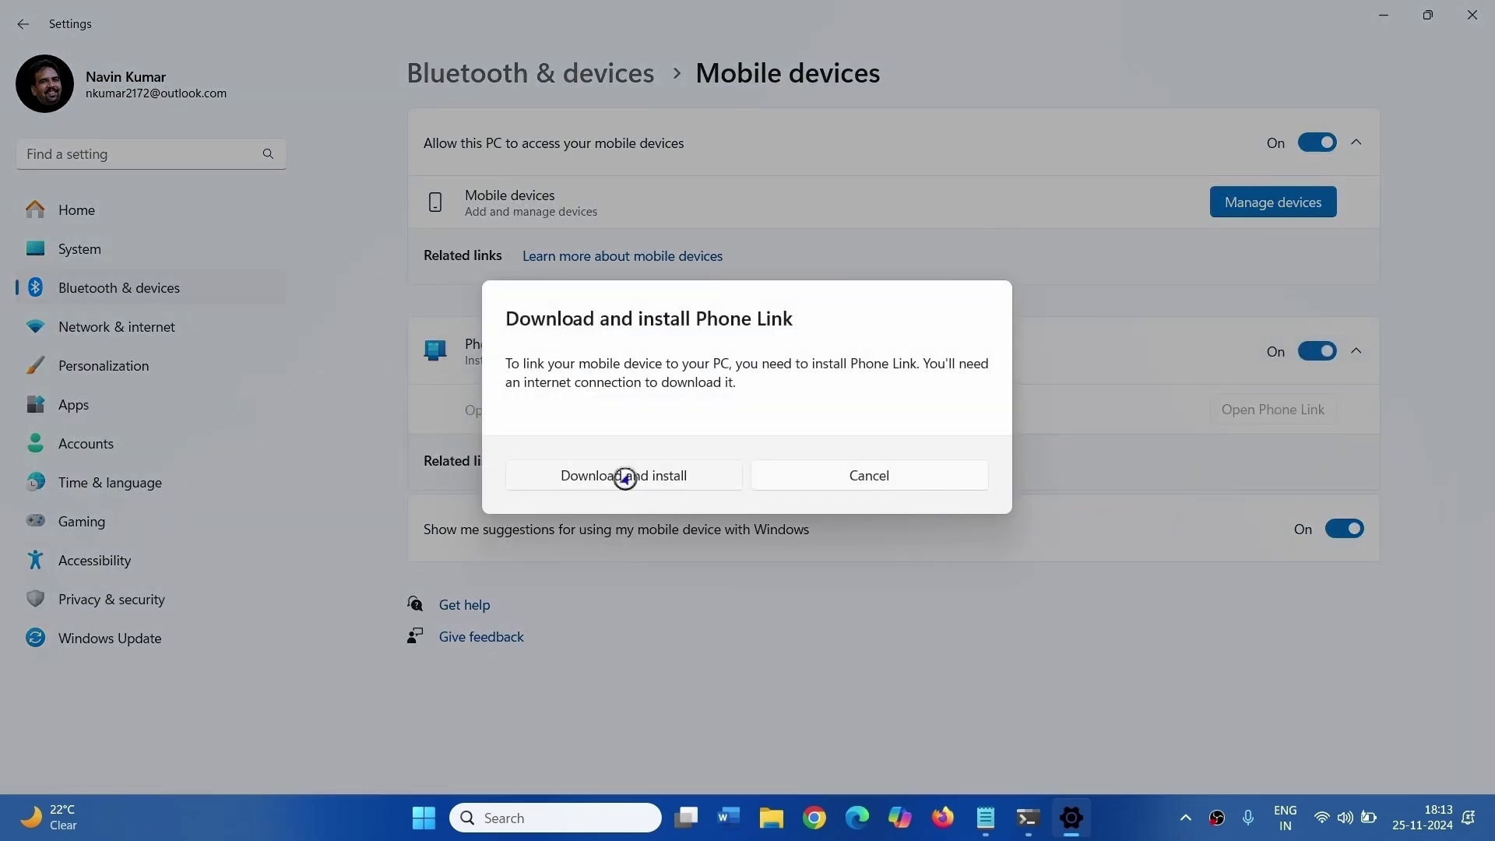
left_click(709, 476)
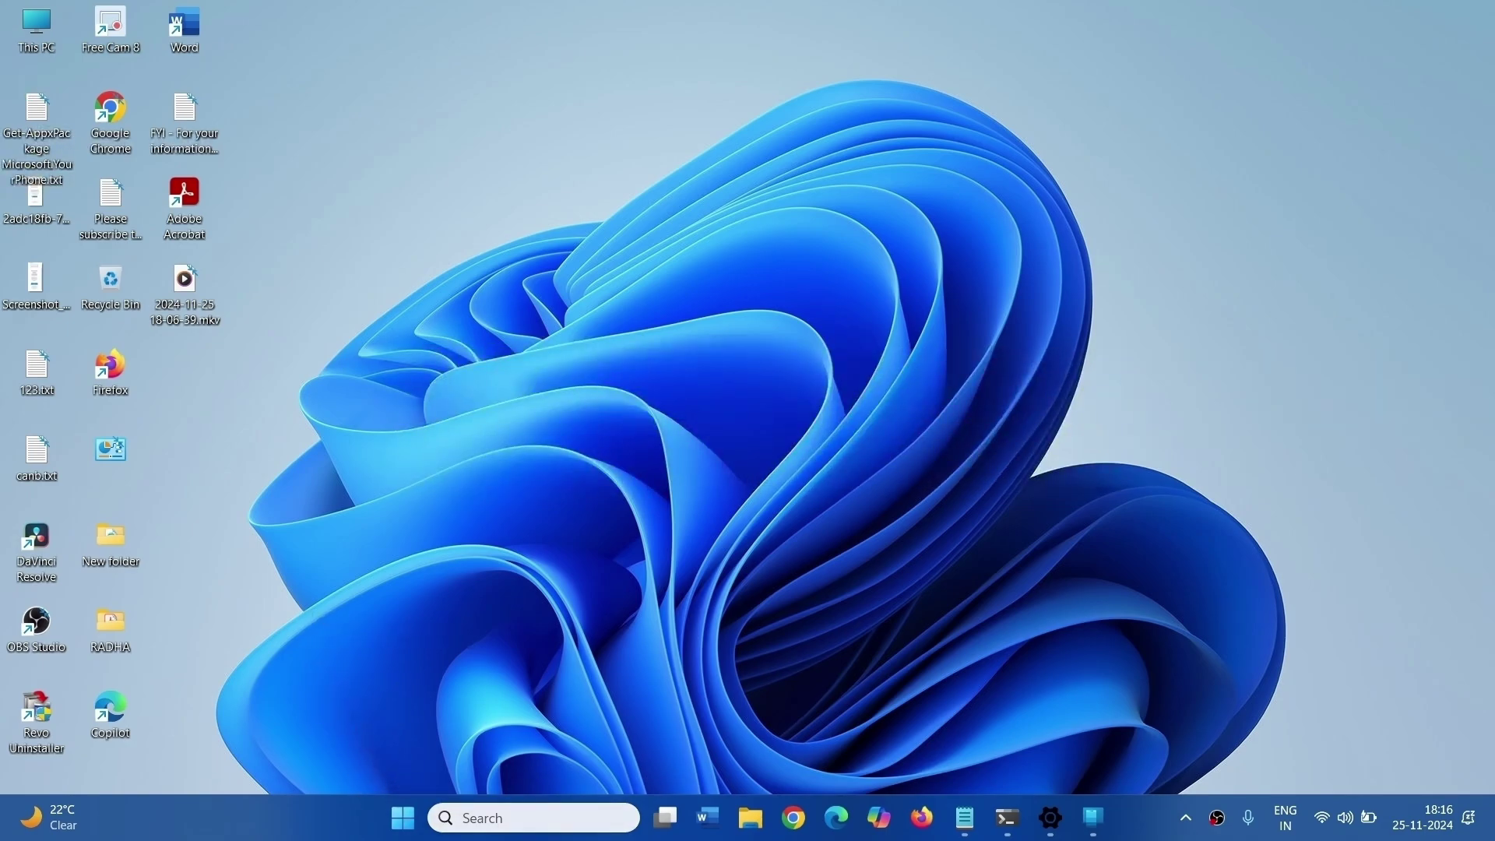
Search for cmd and launch Command Prompt as administrator to run sfc /scannow
left_click(458, 817)
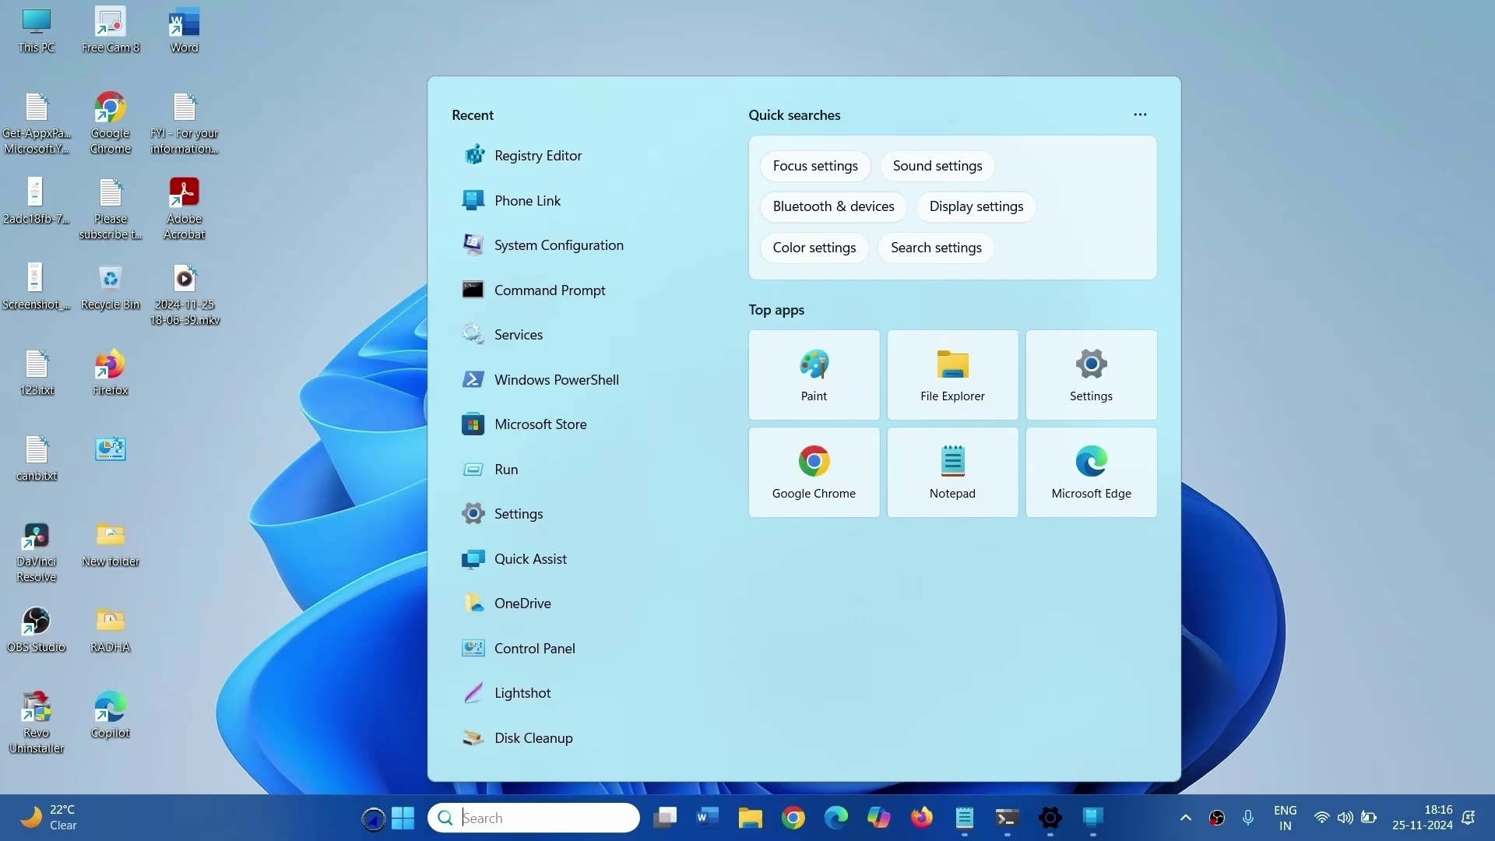
type("cmd")
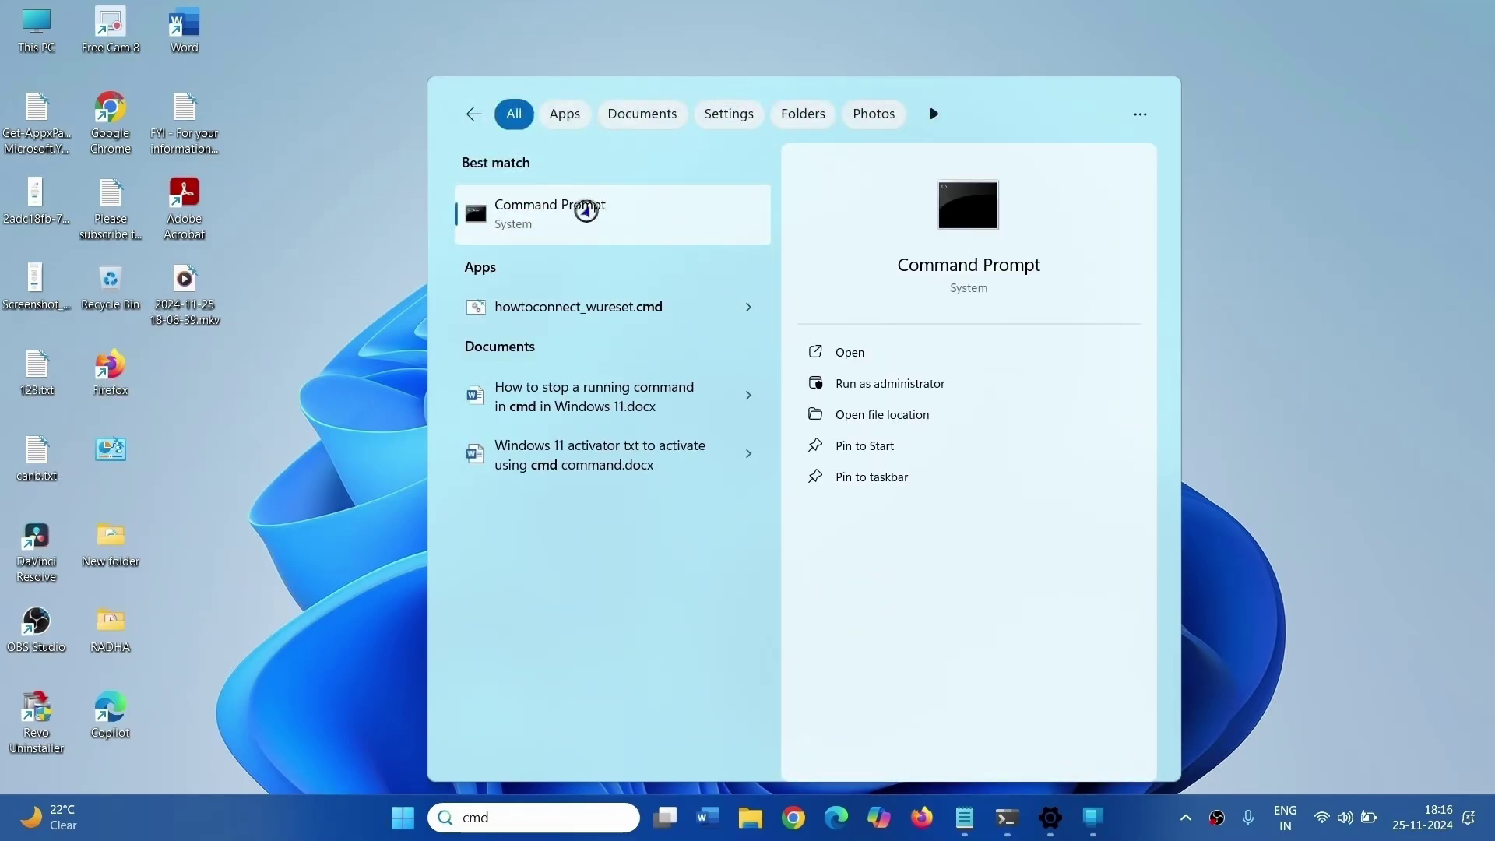
right_click(587, 209)
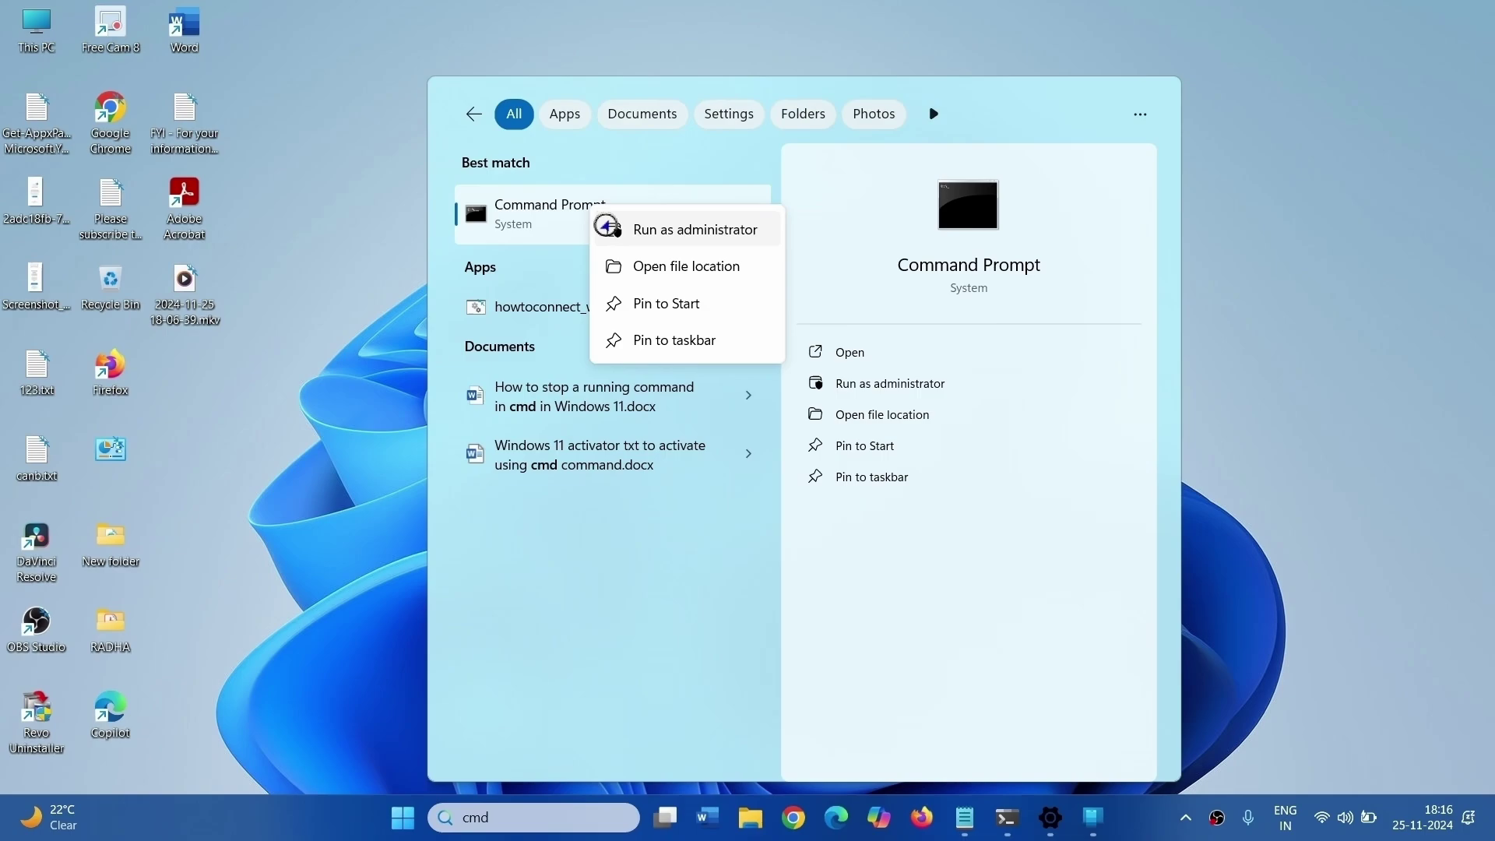
left_click(609, 235)
type("sfc /scannow")
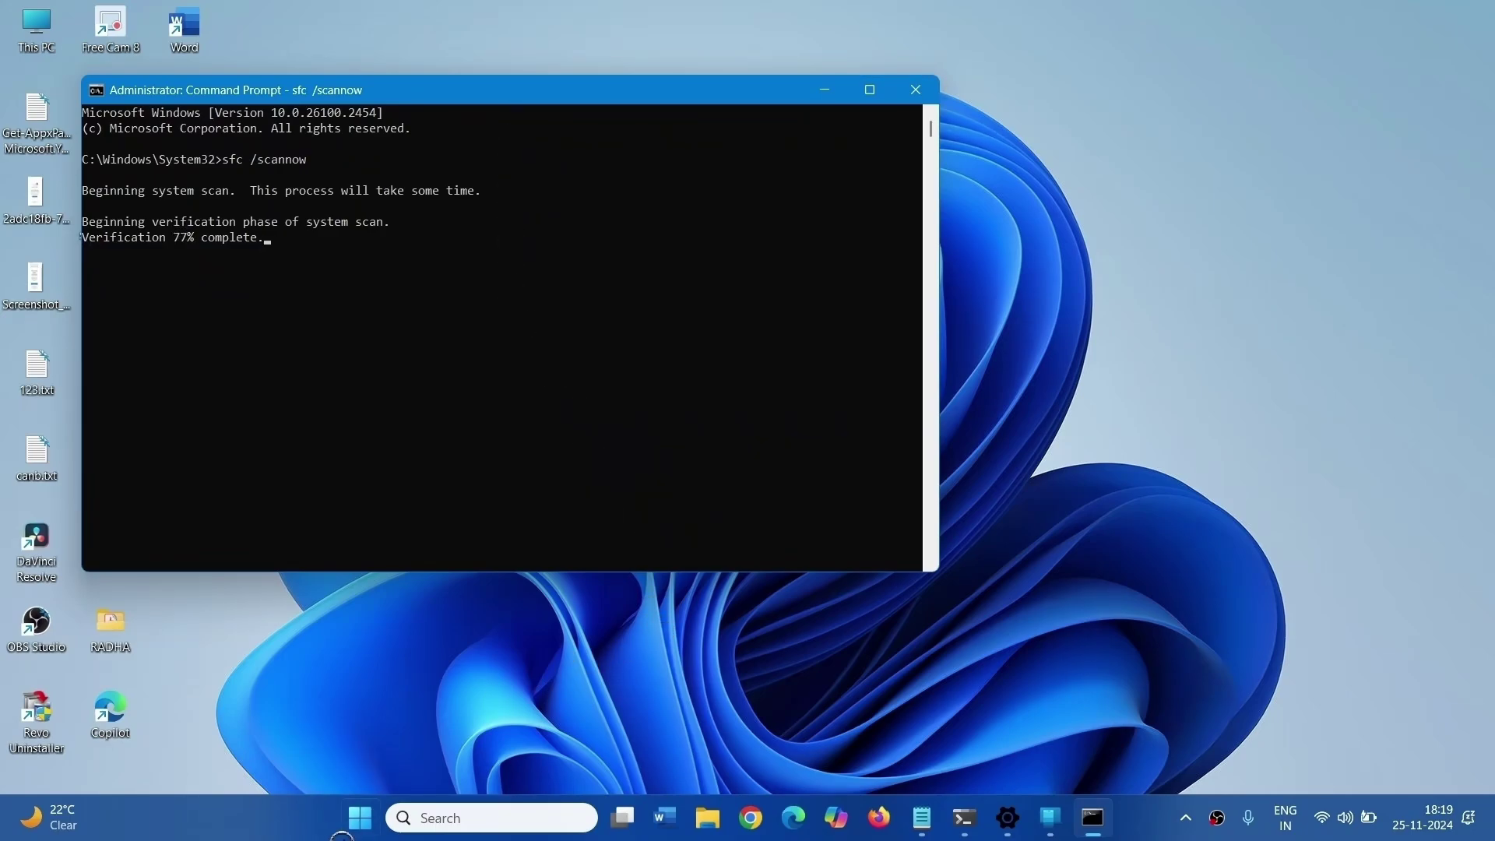
Reopen Settings to check Phone Link under Bluetooth & devices, then close Settings
left_click(361, 818)
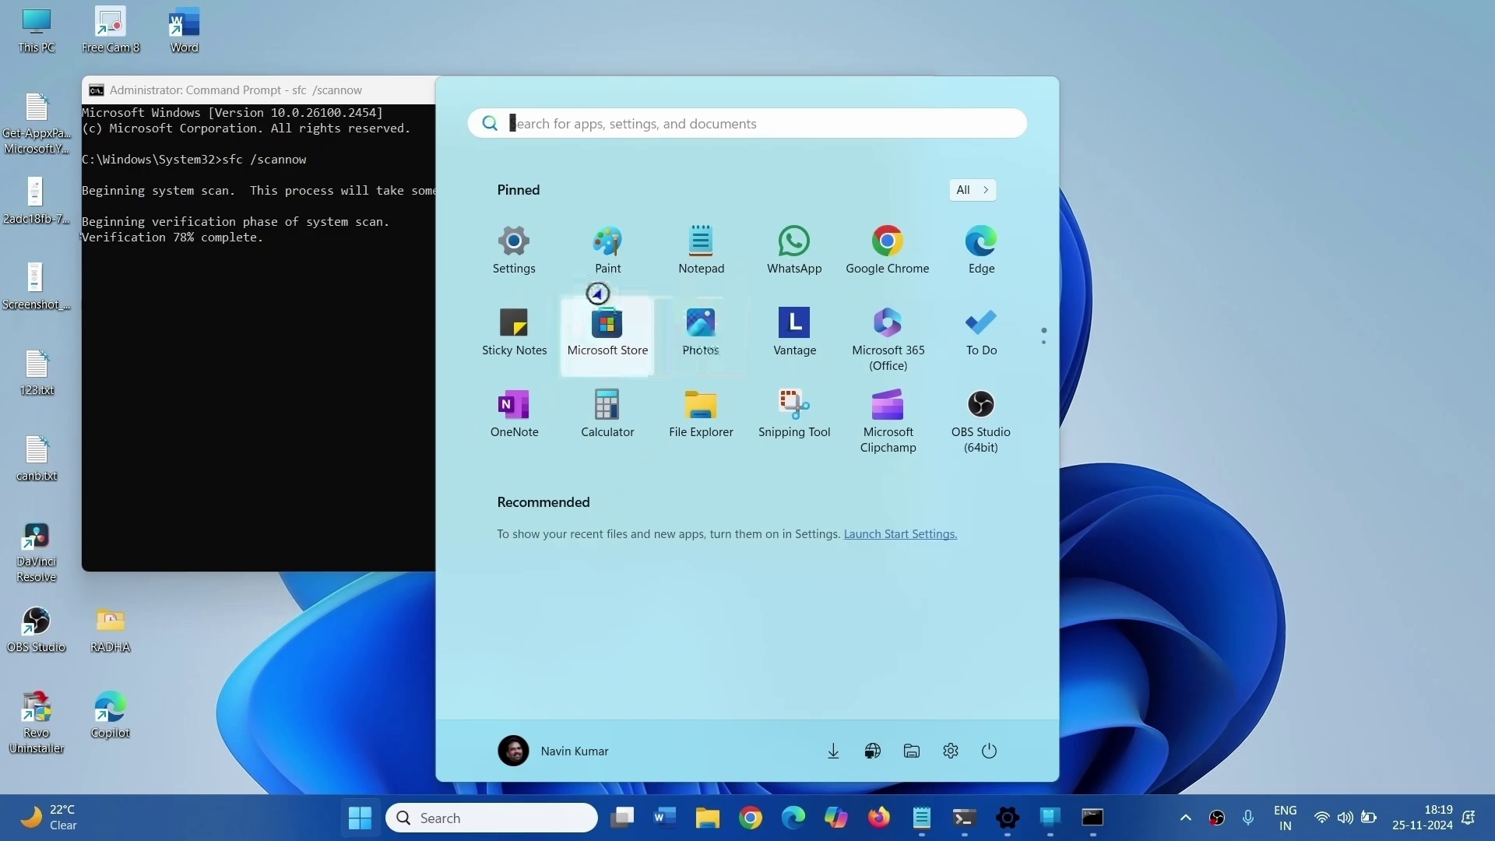
left_click(514, 244)
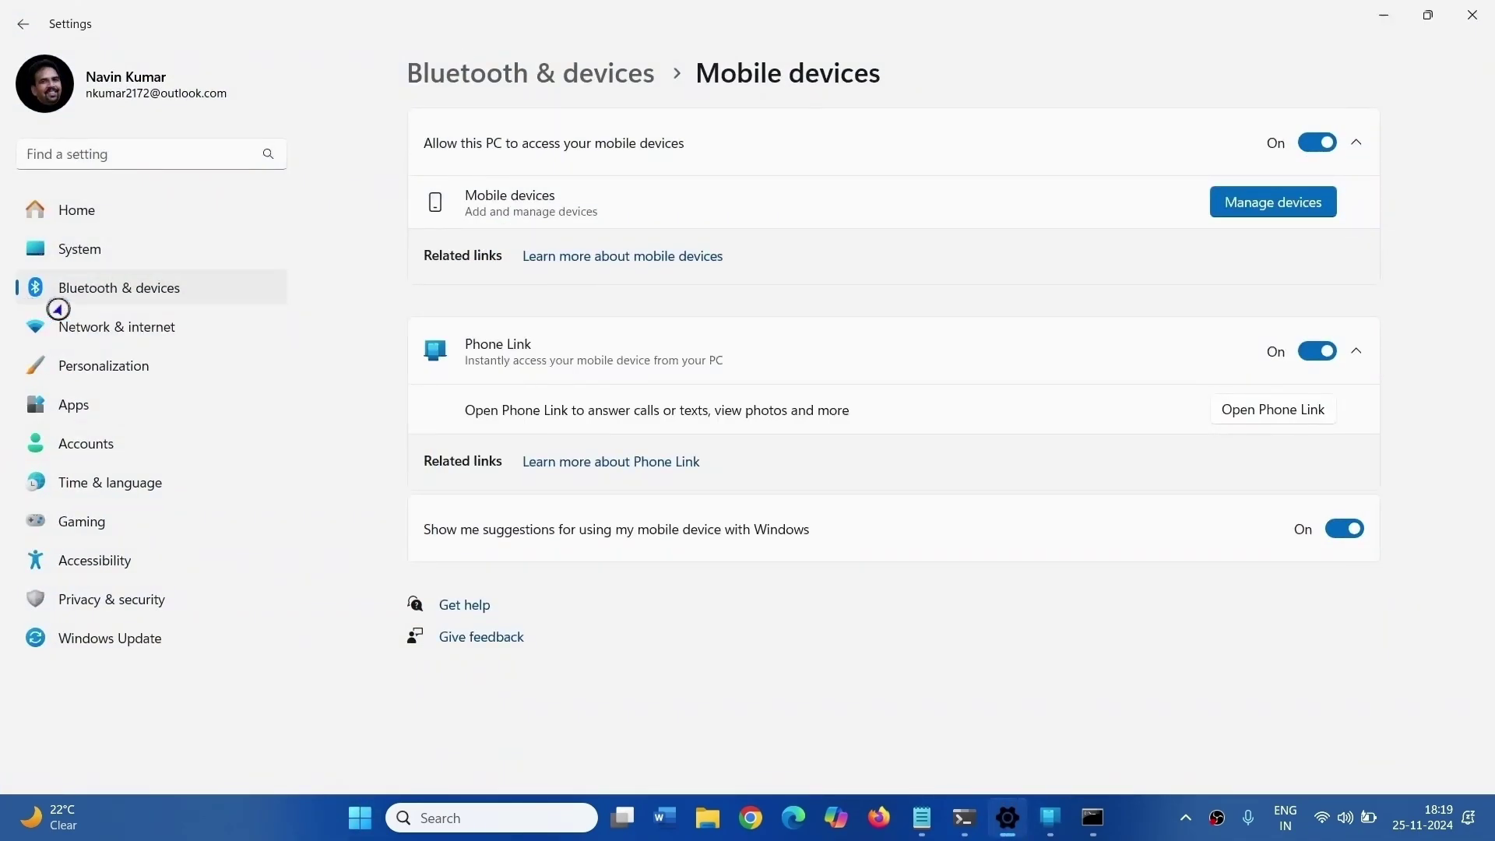
left_click(73, 290)
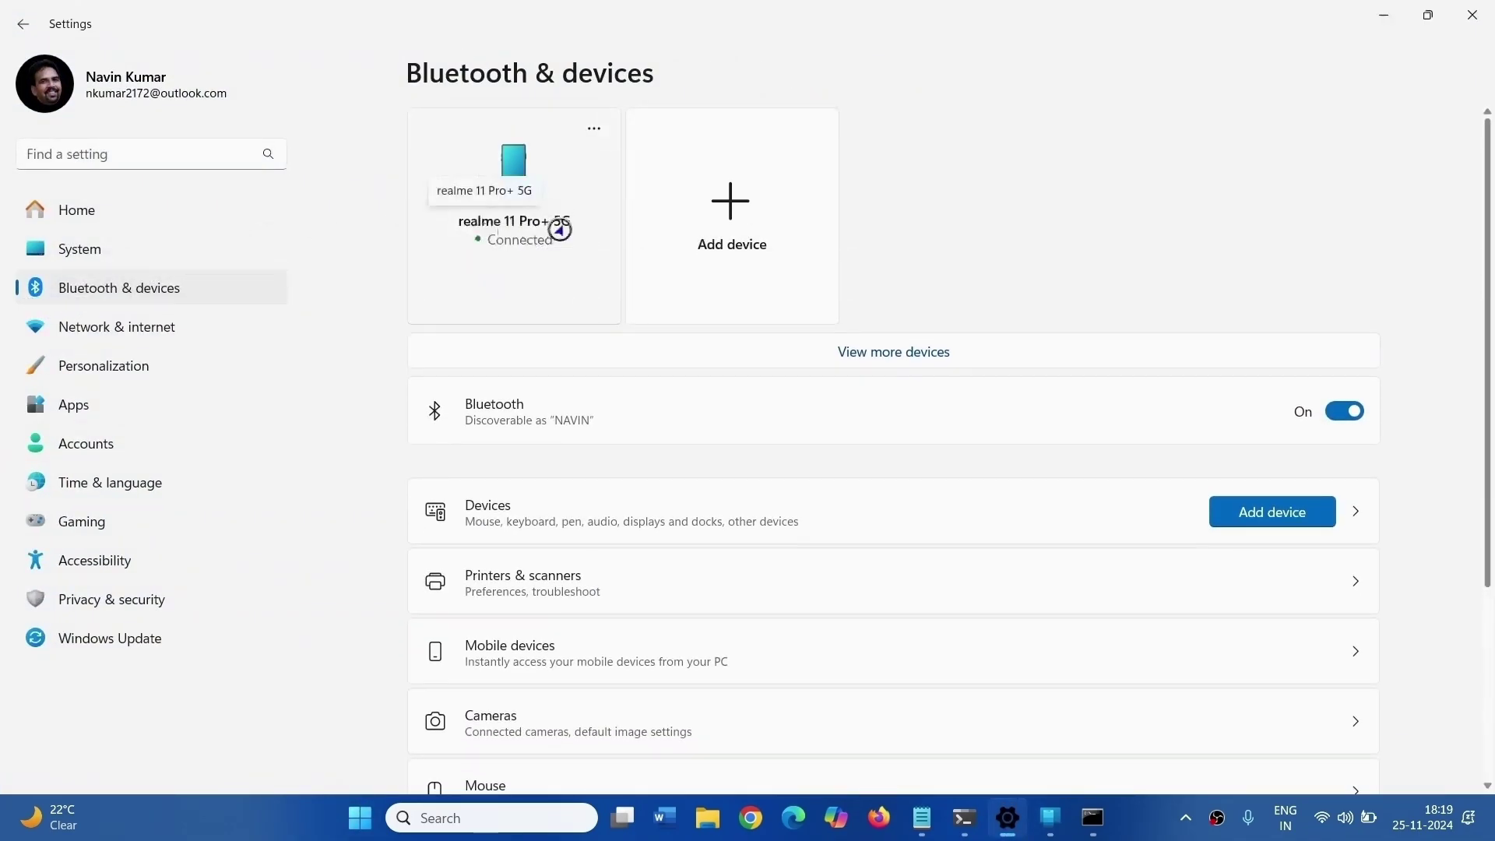
key("alt+F4")
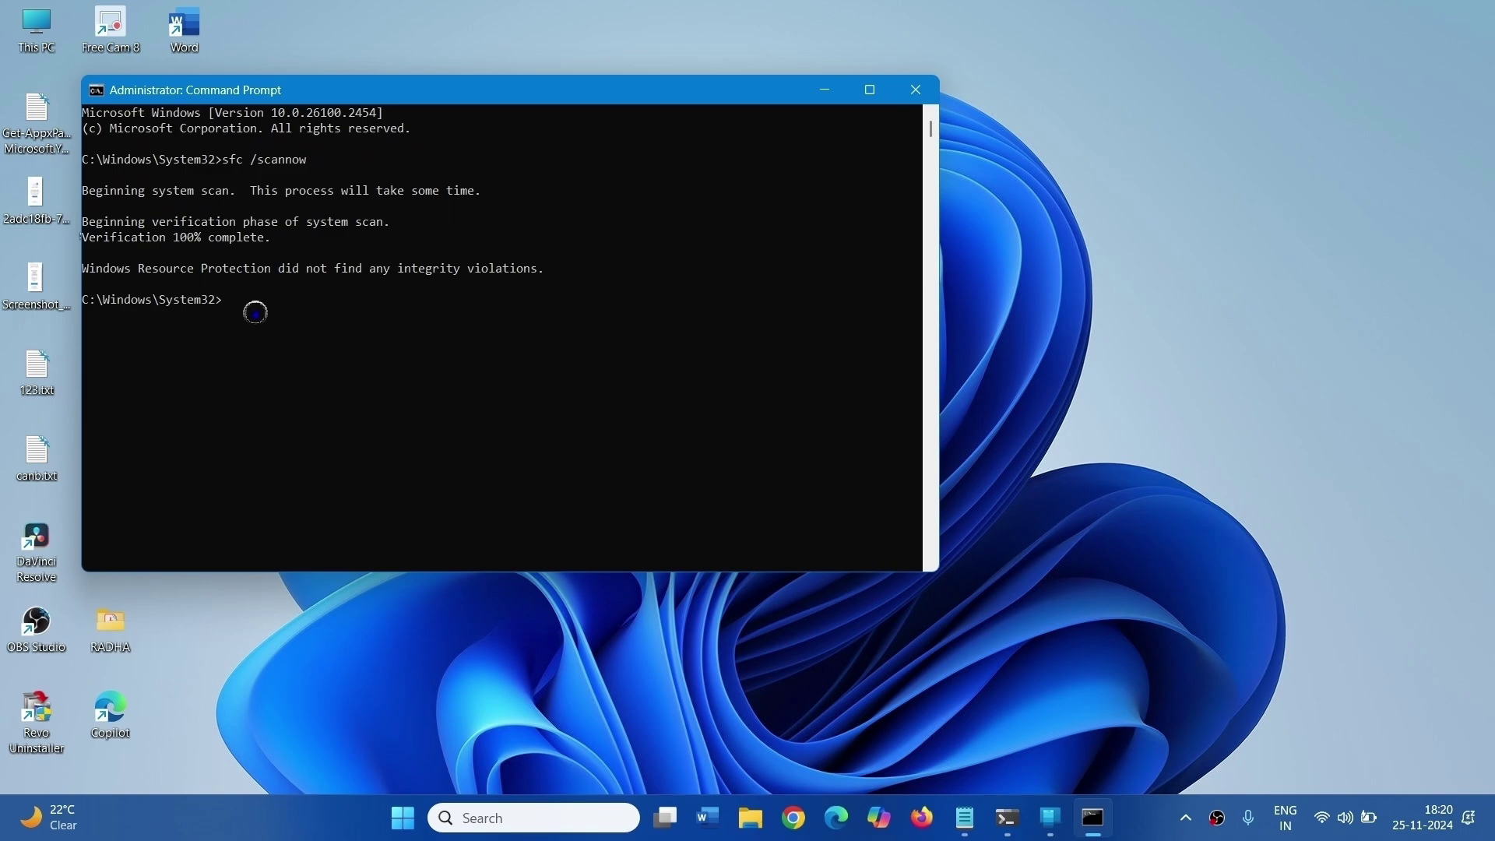
Close the finished scan window and open the Start menu power options to restart
left_click(916, 94)
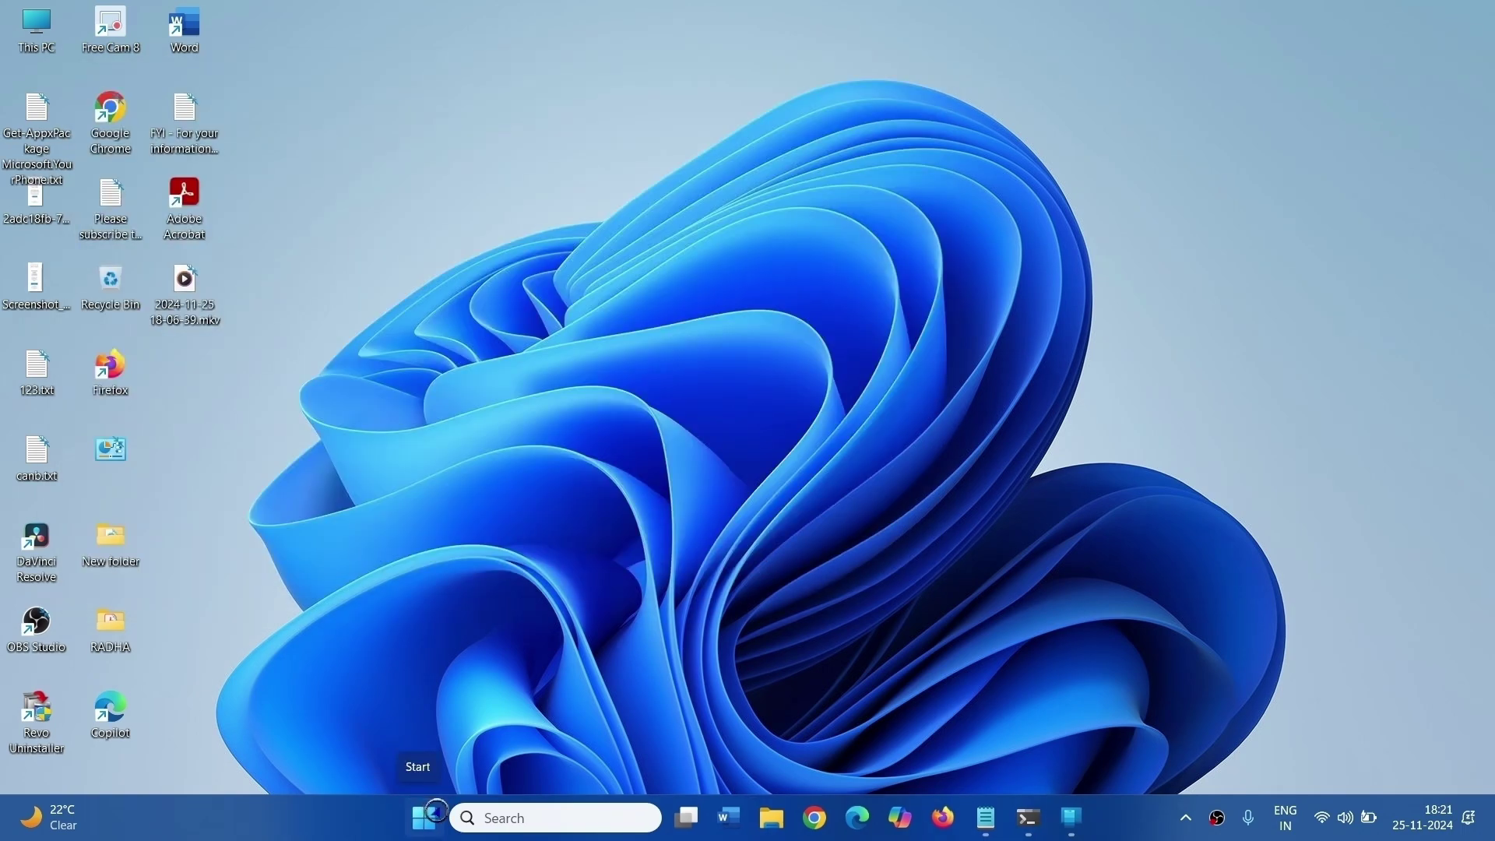
left_click(423, 817)
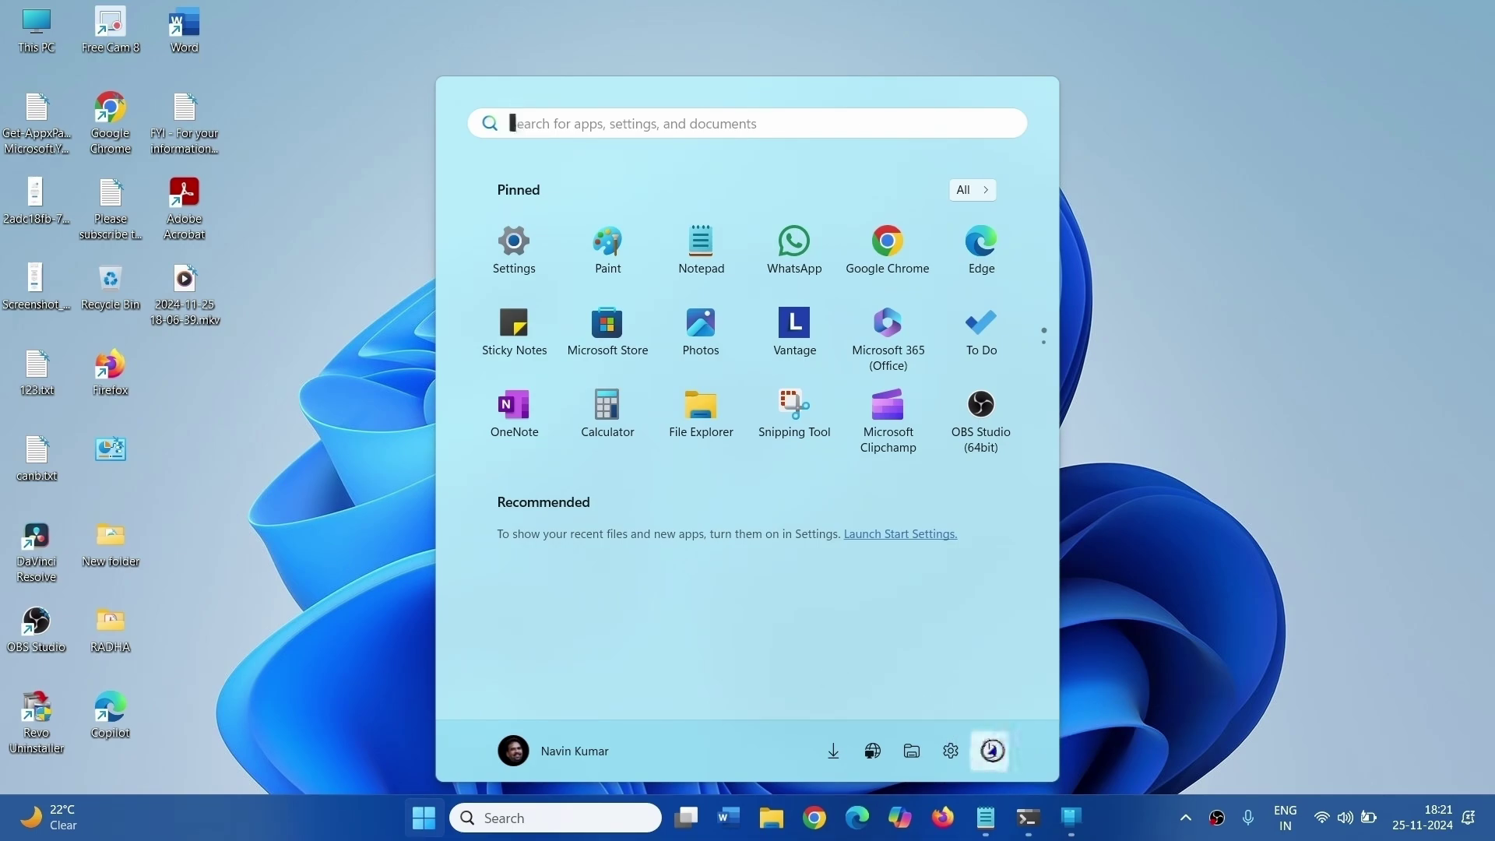
left_click(992, 751)
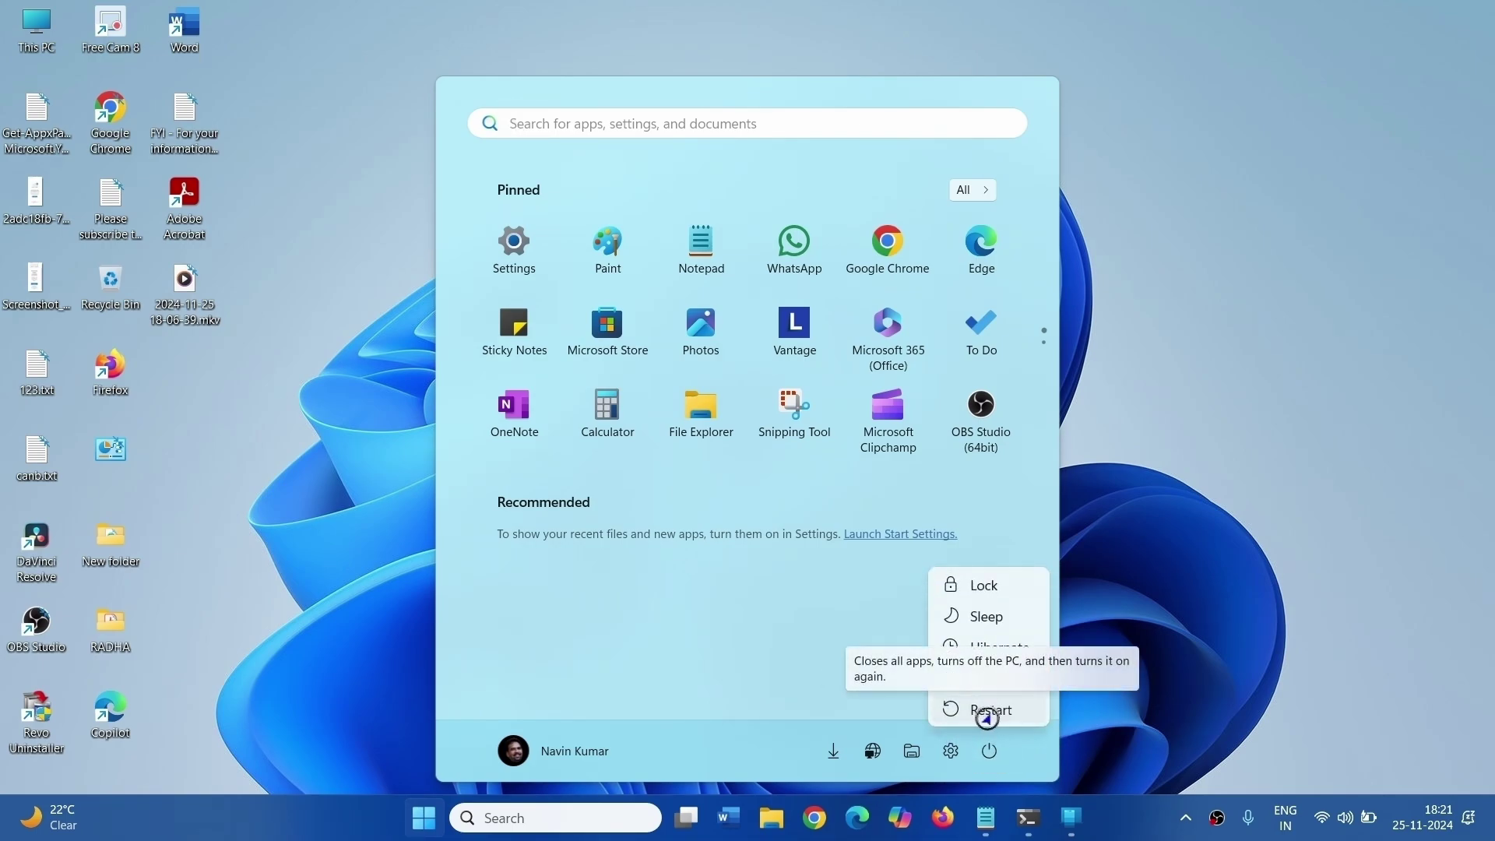
key("Escape")
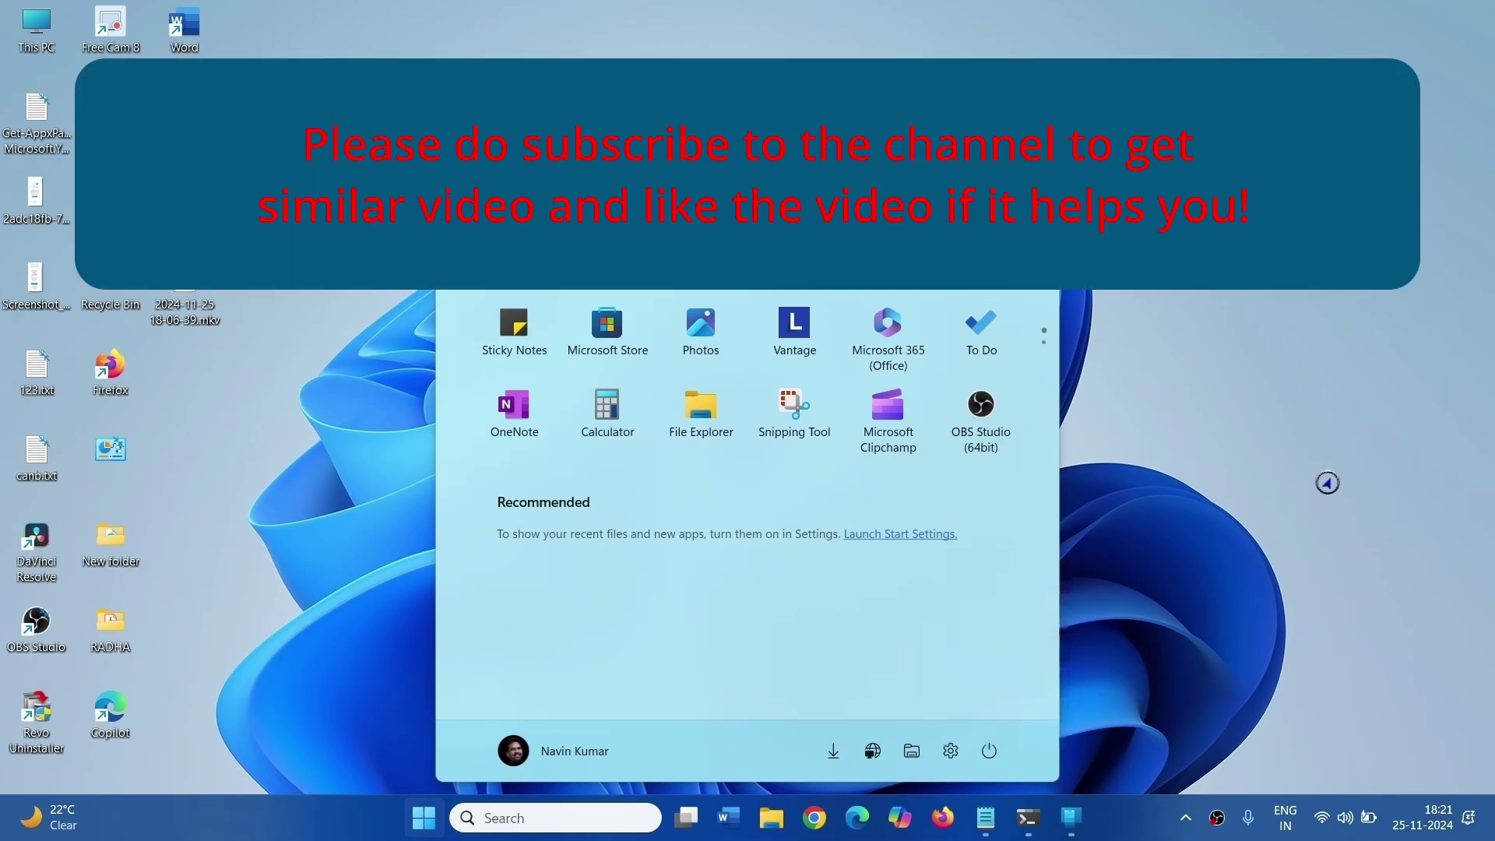
key("Escape")
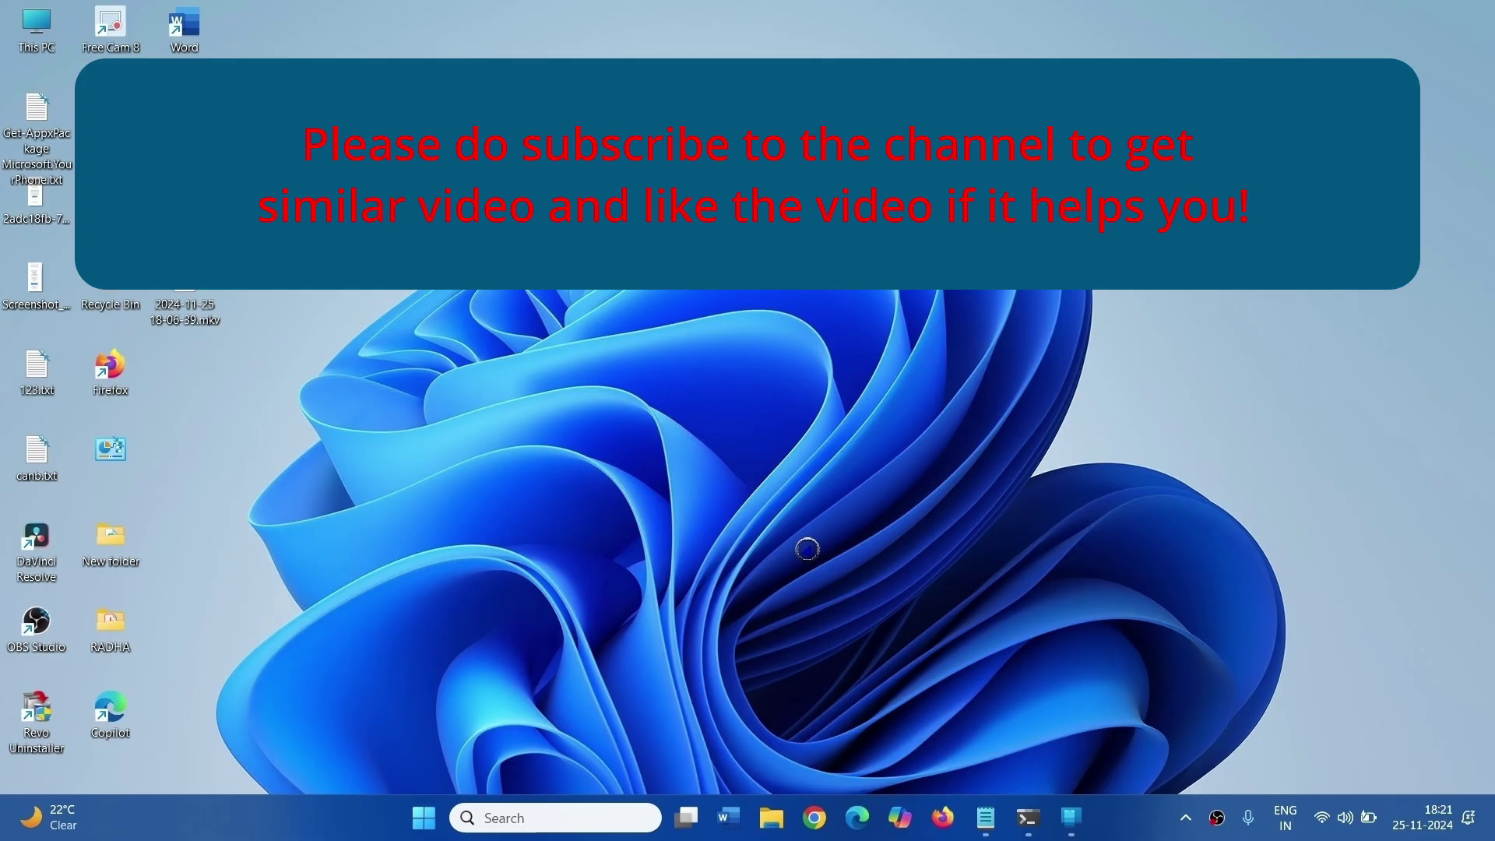